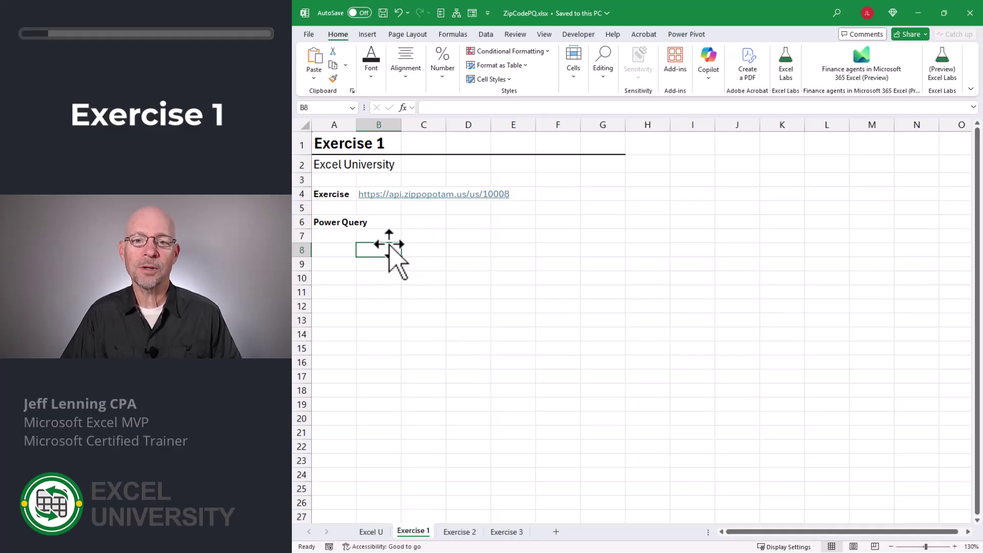
Step: View the zippopotam JSON for zip 10008 in Brave, then return to the Excel workbook
{"action": "left_click", "coordinate": [370, 193]}
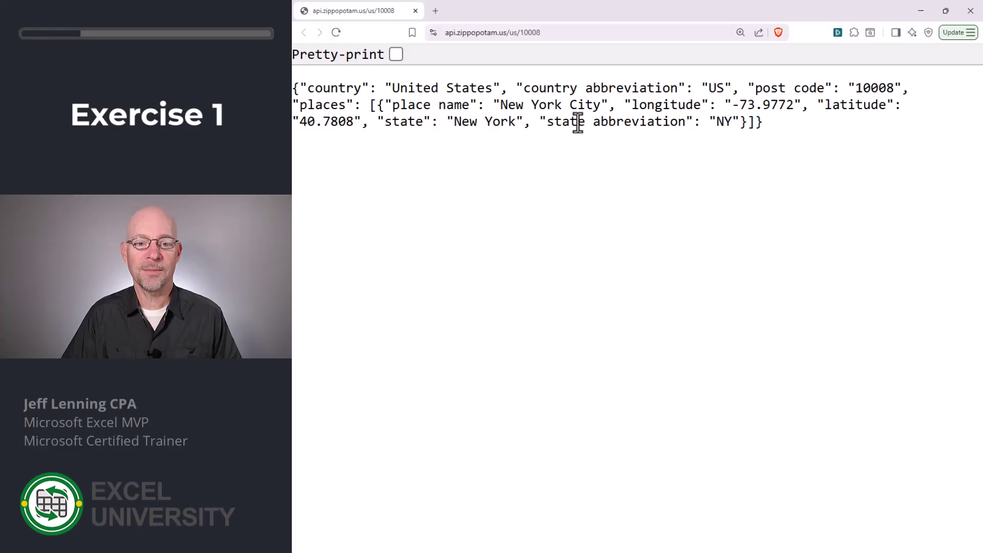
{"action": "key", "text": "alt+Tab"}
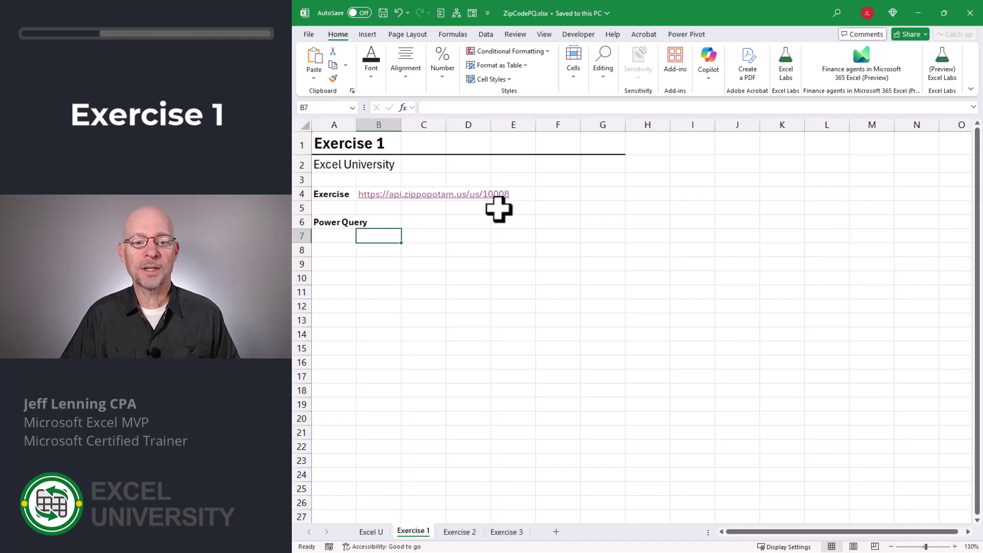
Step: From cell B8, create a From Web query on the zip 10008 API URL with anonymous access
{"action": "left_click", "coordinate": [390, 252]}
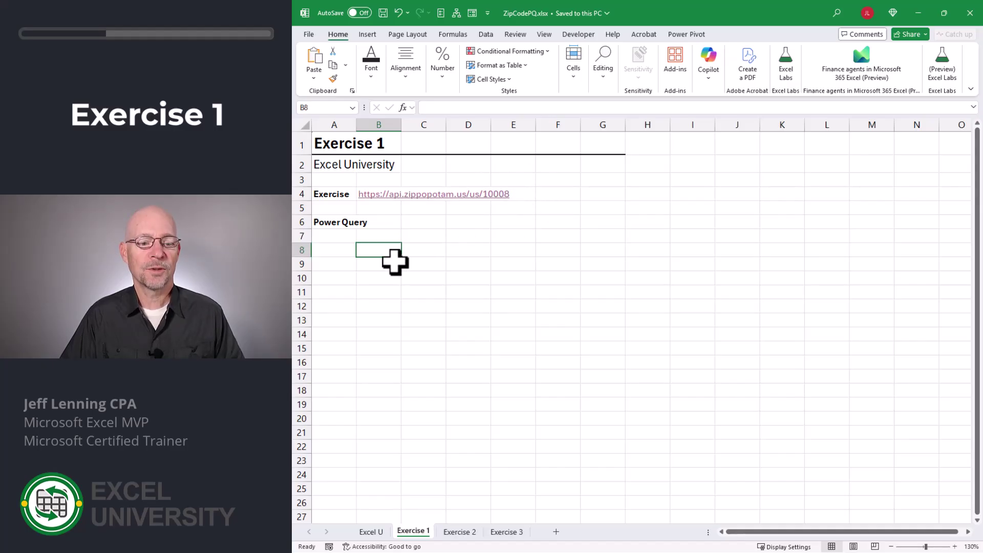
{"action": "left_click", "coordinate": [486, 34]}
{"action": "left_click", "coordinate": [334, 66]}
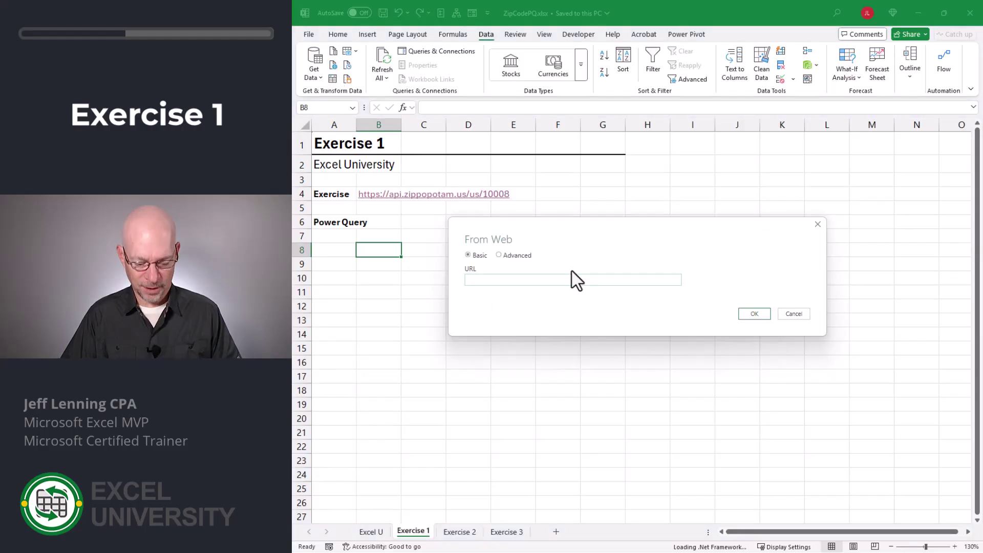
{"action": "type", "text": "https://api.zippopotam.us/us/10008"}
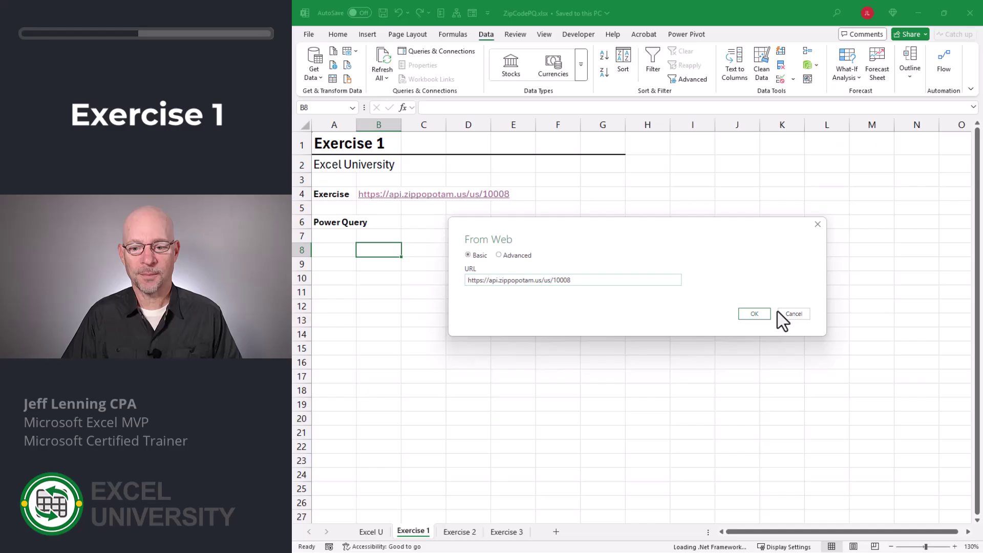
{"action": "left_click", "coordinate": [755, 314]}
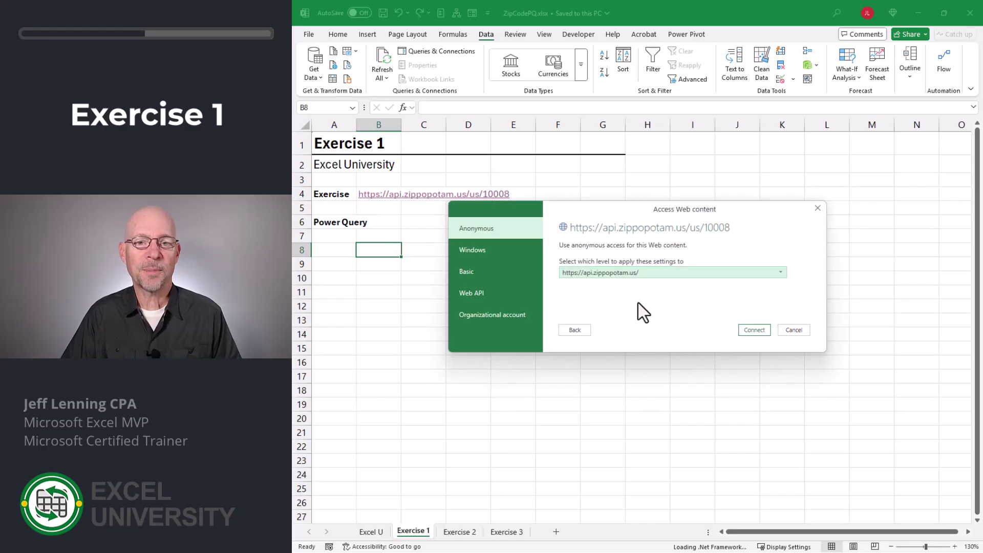
{"action": "left_click", "coordinate": [756, 332]}
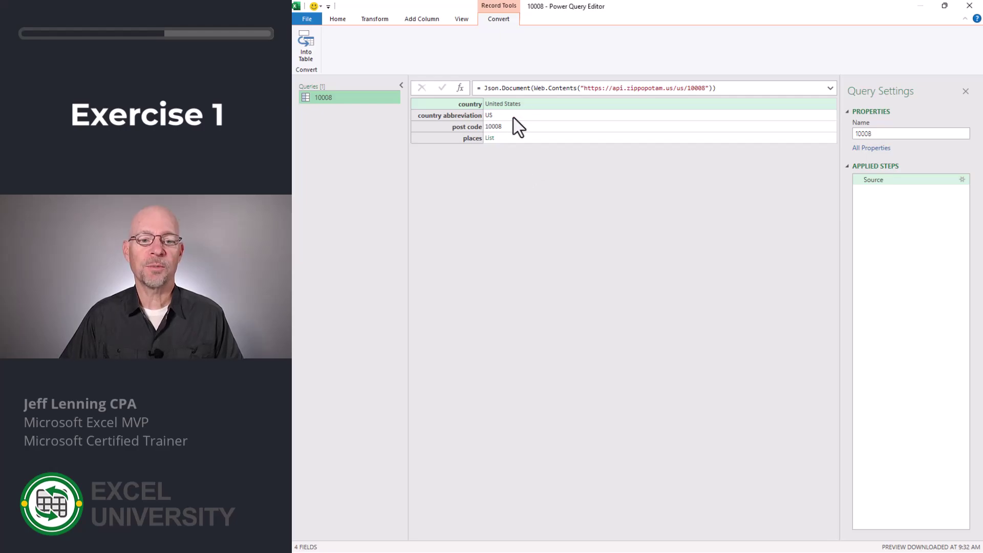
Step: Drill into places to the first record: New York City, -73.9772, 40.7808, New York, NY
{"action": "left_click", "coordinate": [489, 140]}
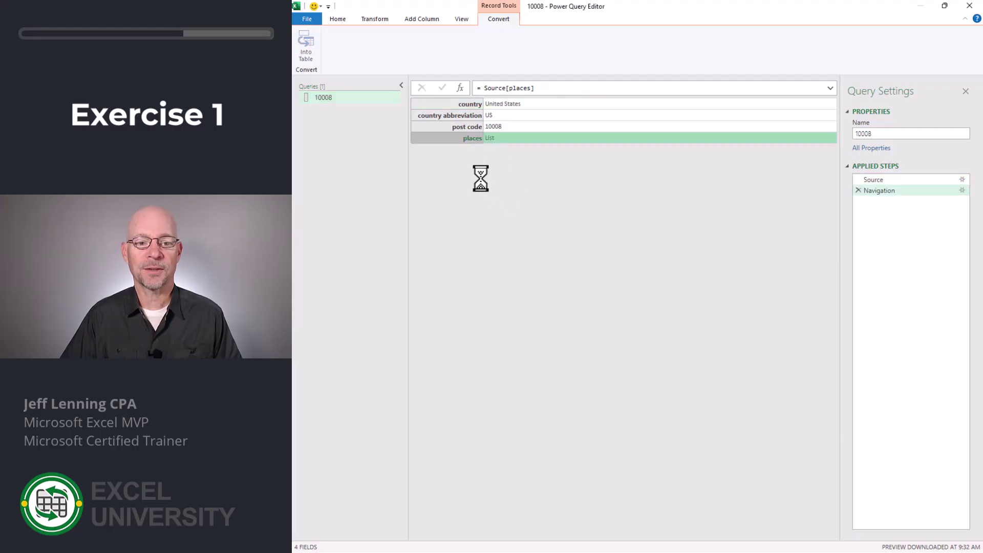
{"action": "left_click", "coordinate": [447, 115]}
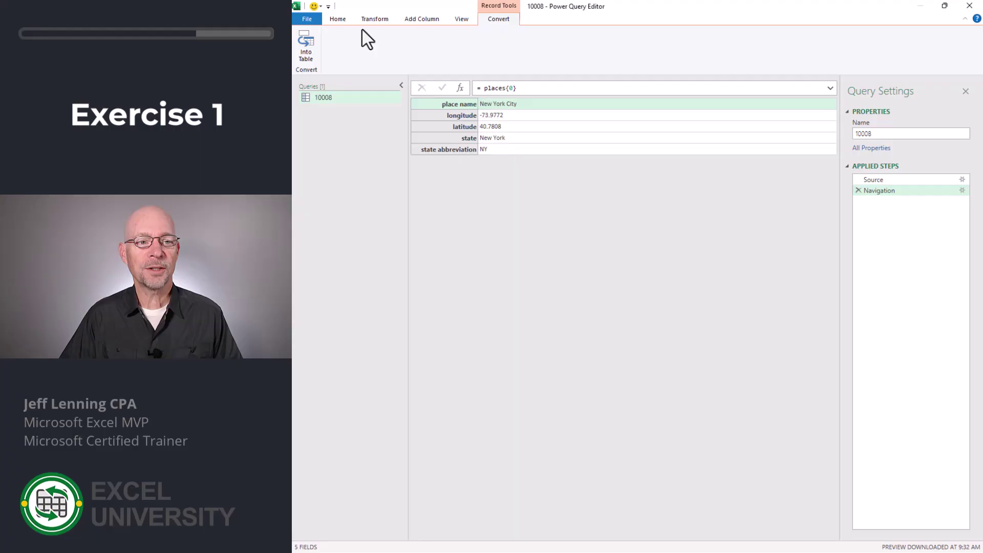
{"action": "left_click", "coordinate": [338, 18]}
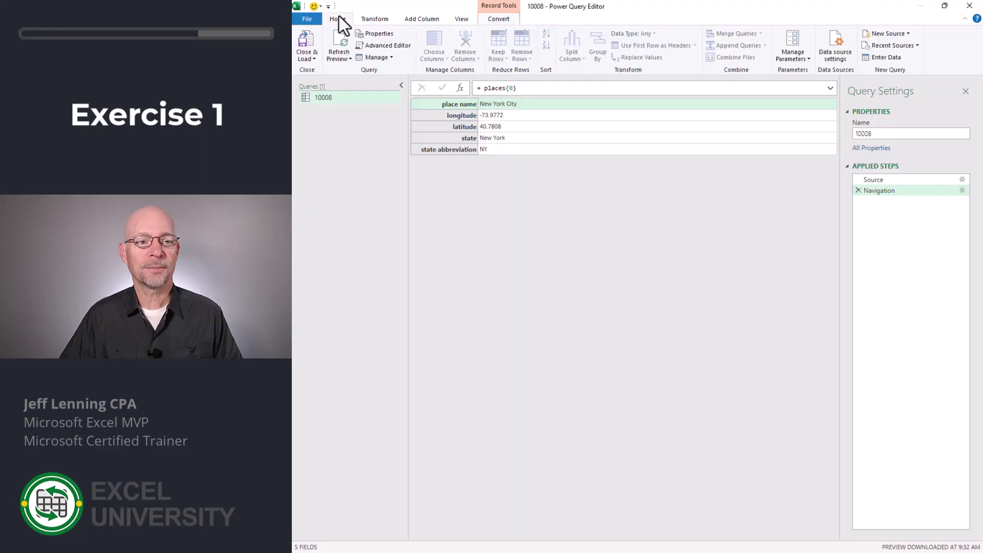
{"action": "left_click", "coordinate": [307, 59]}
Step: Load the 10008 query as a table into the existing worksheet at cell B8
{"action": "left_click", "coordinate": [342, 81]}
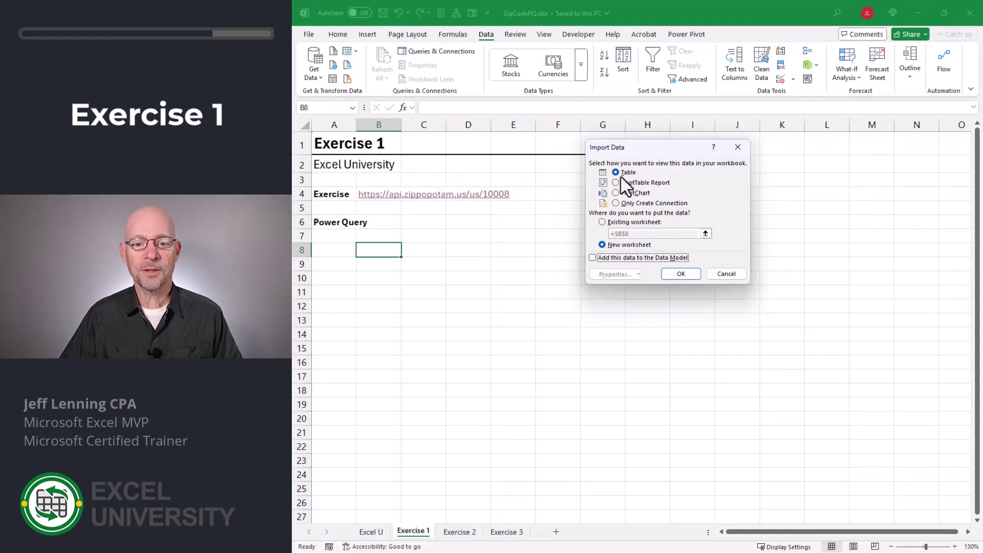
{"action": "left_click", "coordinate": [606, 221]}
{"action": "left_click", "coordinate": [394, 247]}
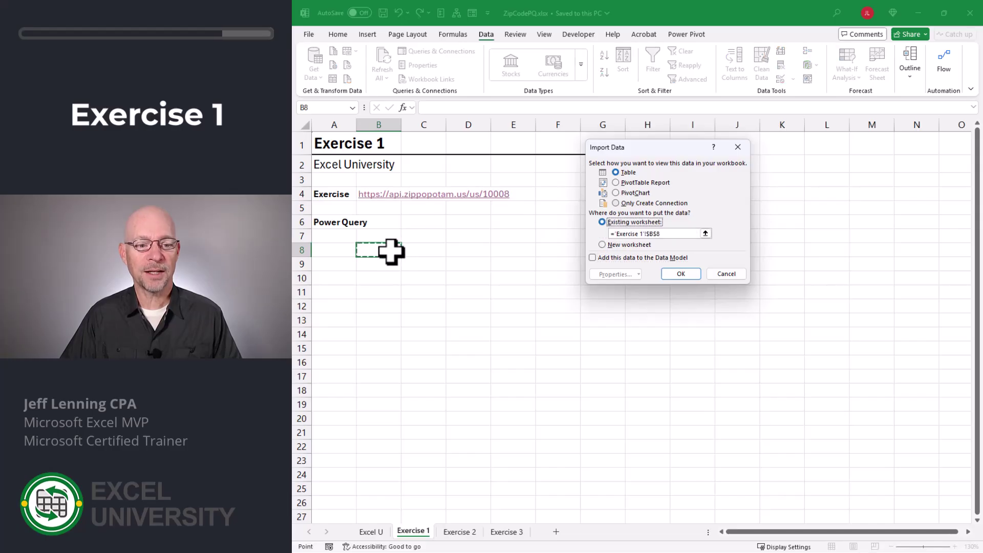
{"action": "left_click", "coordinate": [681, 274]}
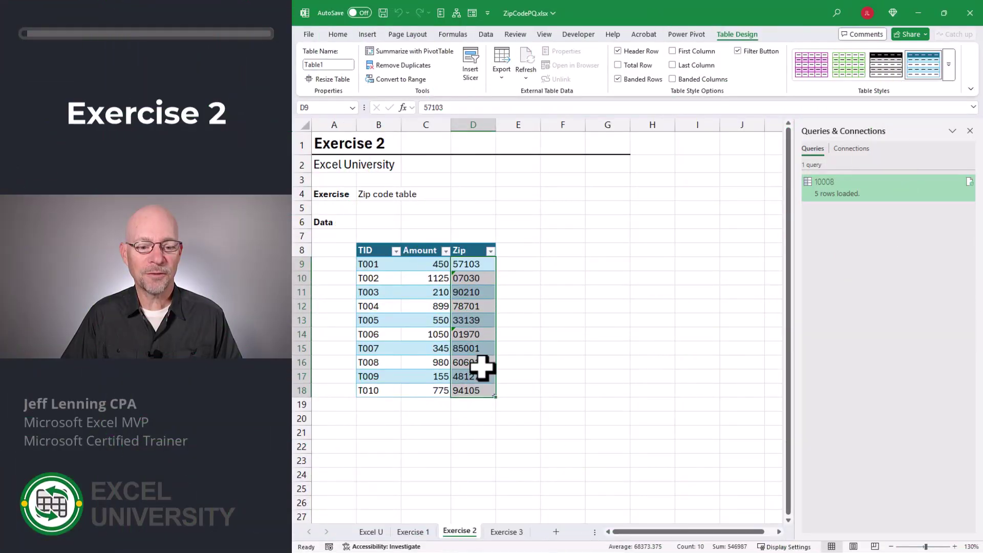
Step: Create a Table1 query from the Exercise 2 zip code table
{"action": "left_click_drag", "start_coordinate": [377, 263], "coordinate": [466, 377]}
{"action": "left_click", "coordinate": [379, 264]}
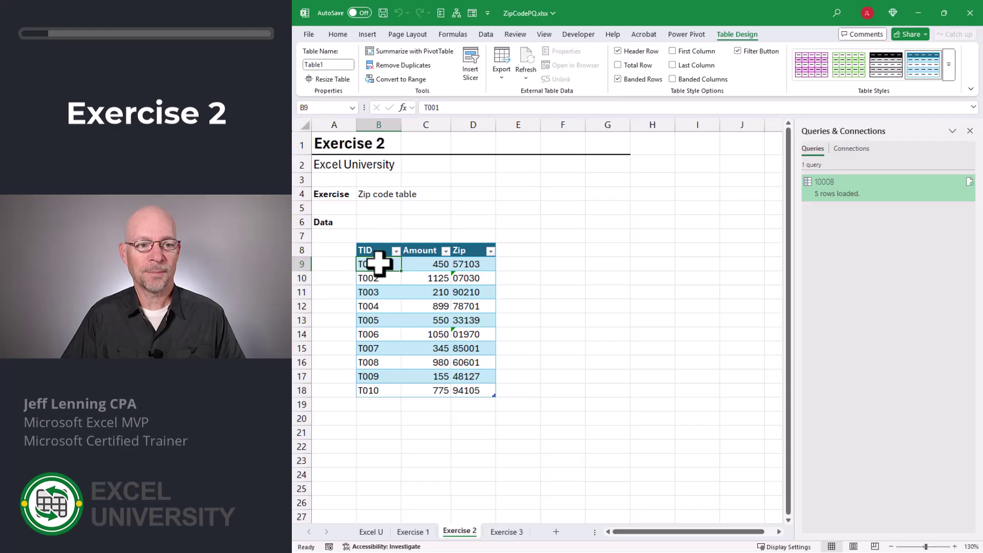
{"action": "left_click", "coordinate": [486, 34]}
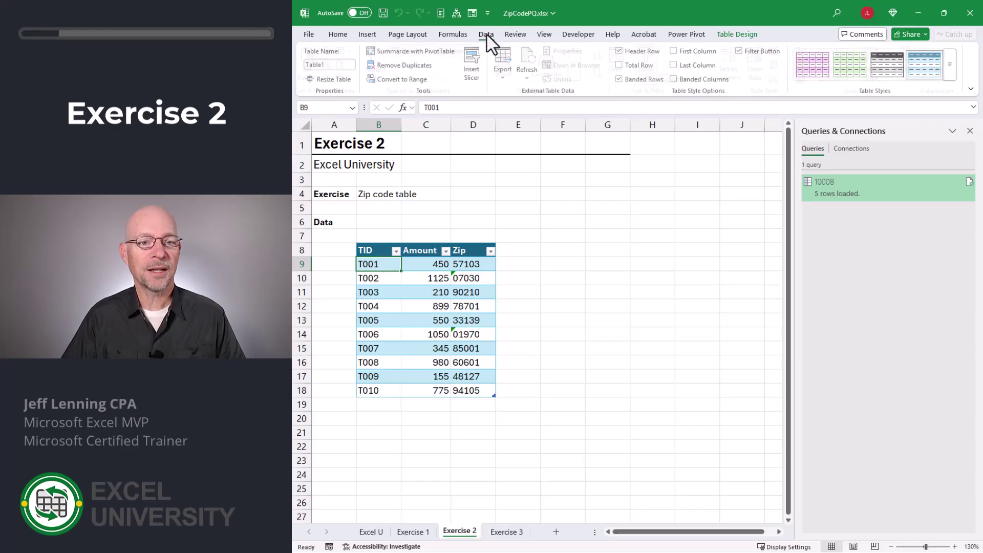
{"action": "left_click", "coordinate": [333, 79]}
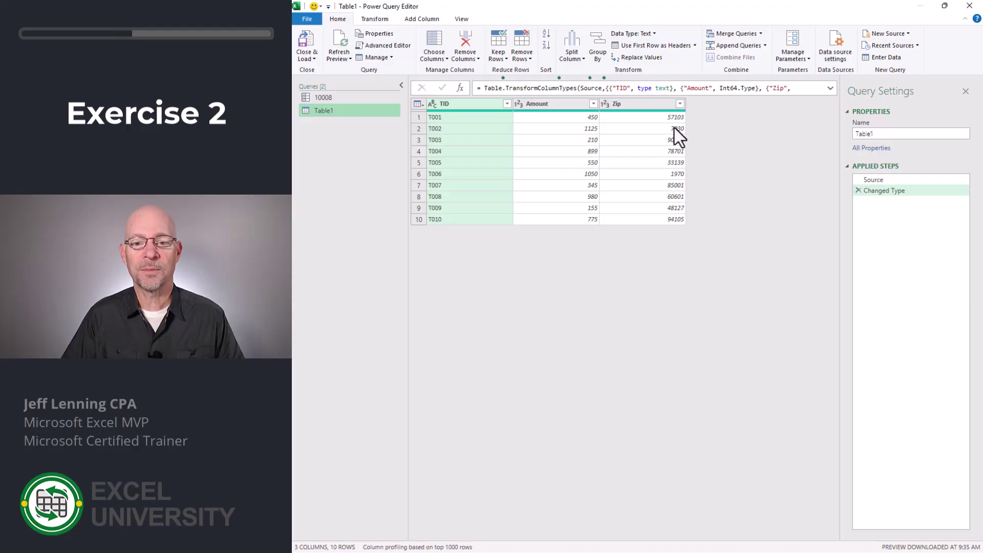
Step: Delete the Changed Type step and set Zip to Text, keeping leading zeros like 07030
{"action": "left_click", "coordinate": [859, 190]}
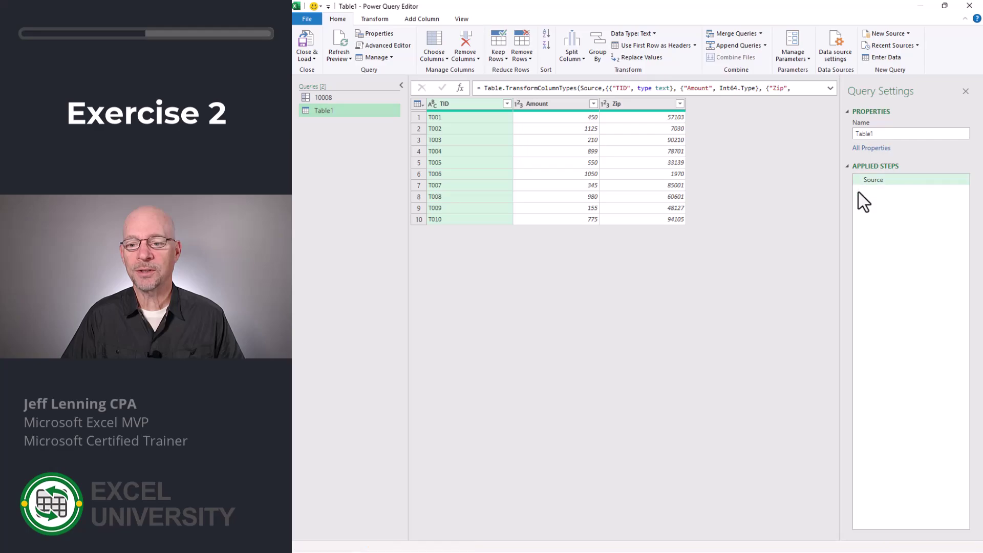
{"action": "left_click", "coordinate": [606, 103]}
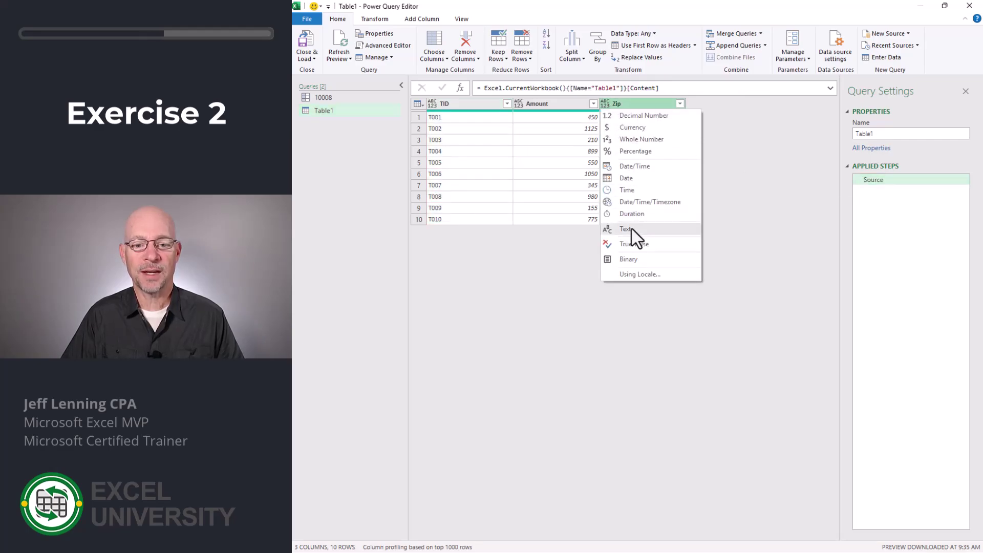
{"action": "left_click", "coordinate": [632, 229]}
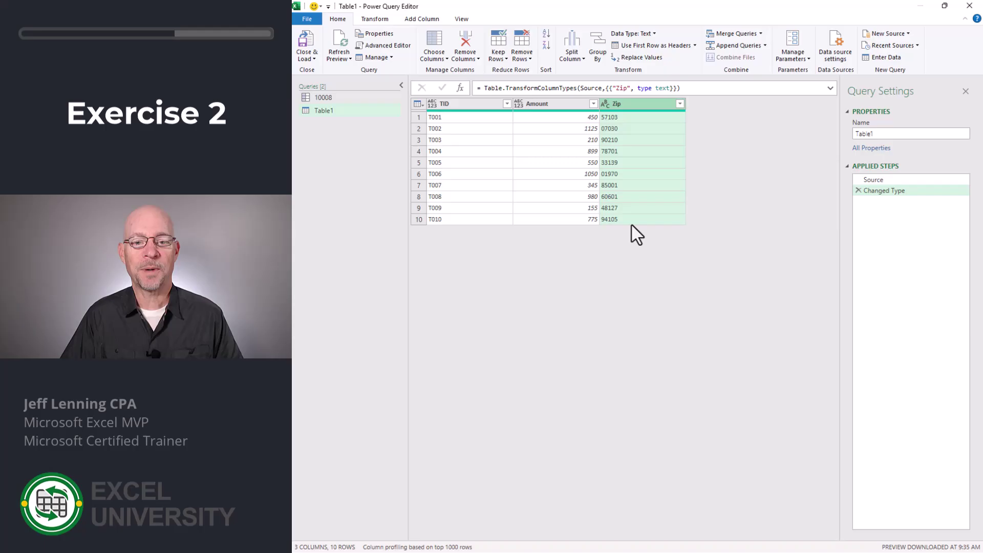
{"action": "left_click", "coordinate": [422, 19]}
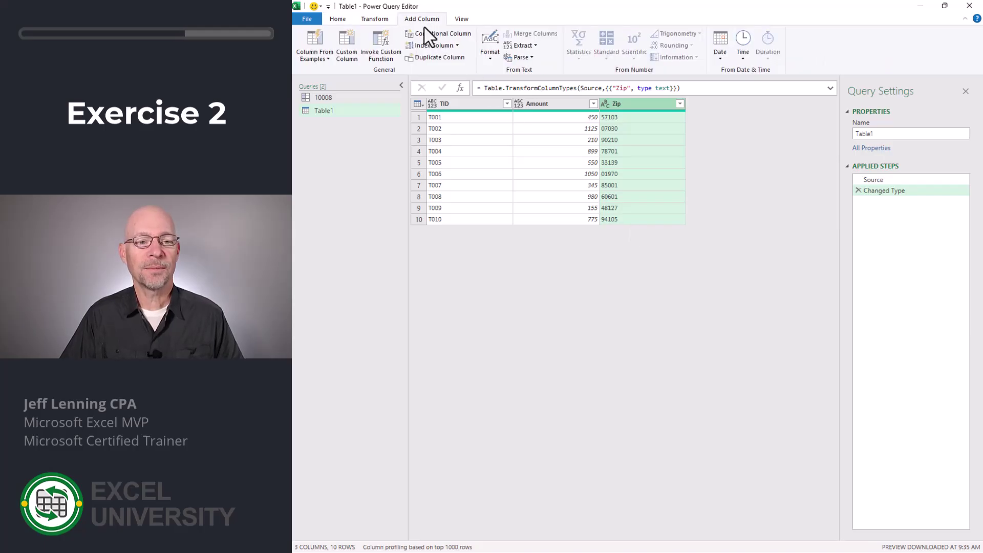
Step: Try Invoke Custom Function on Table1, finding no function query available yet
{"action": "left_click", "coordinate": [385, 60]}
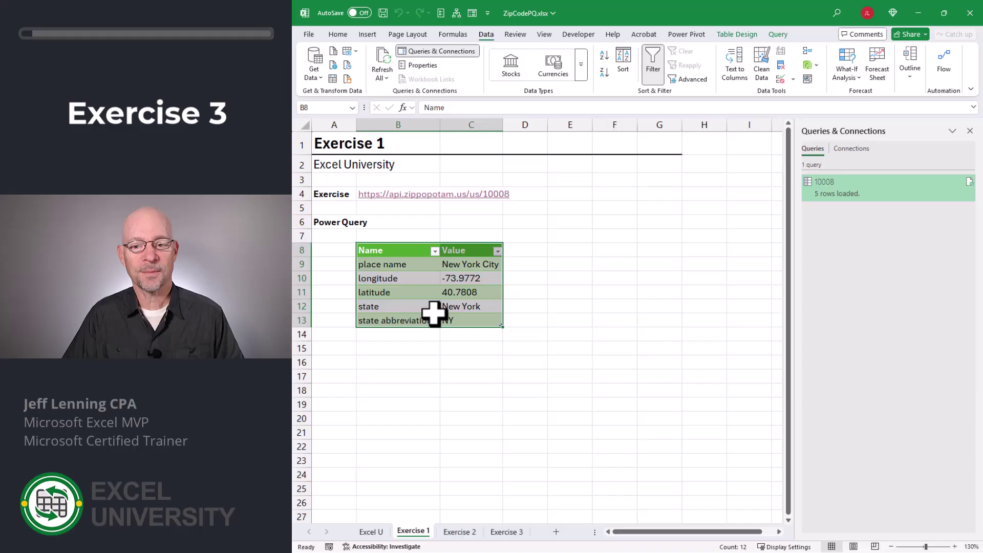
Step: Make the 10008 query a function: add (ZipCode as text) as record => and end the URL with " & ZipCode
{"action": "right_click", "coordinate": [824, 186]}
{"action": "left_click", "coordinate": [849, 221]}
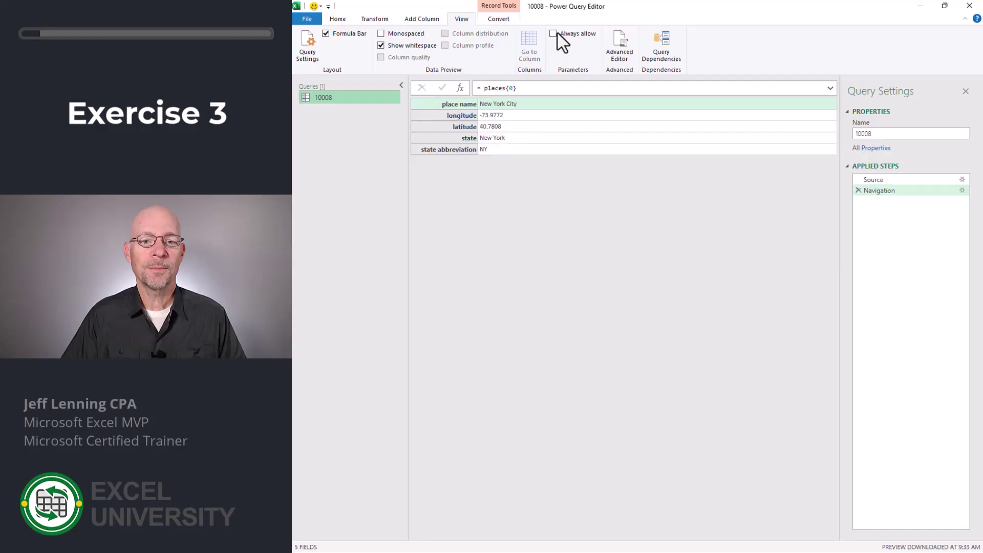
{"action": "left_click", "coordinate": [621, 40]}
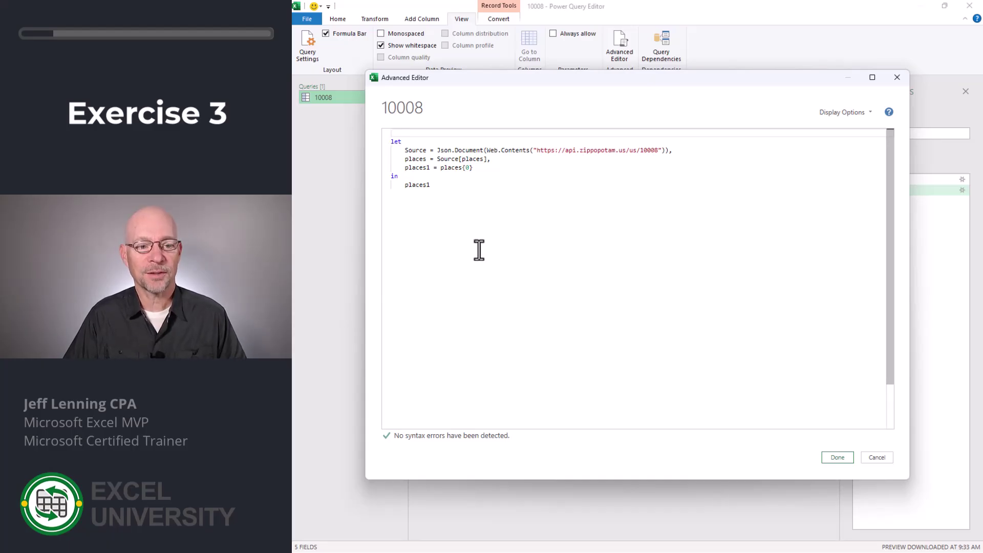
{"action": "type", "text": "()"}
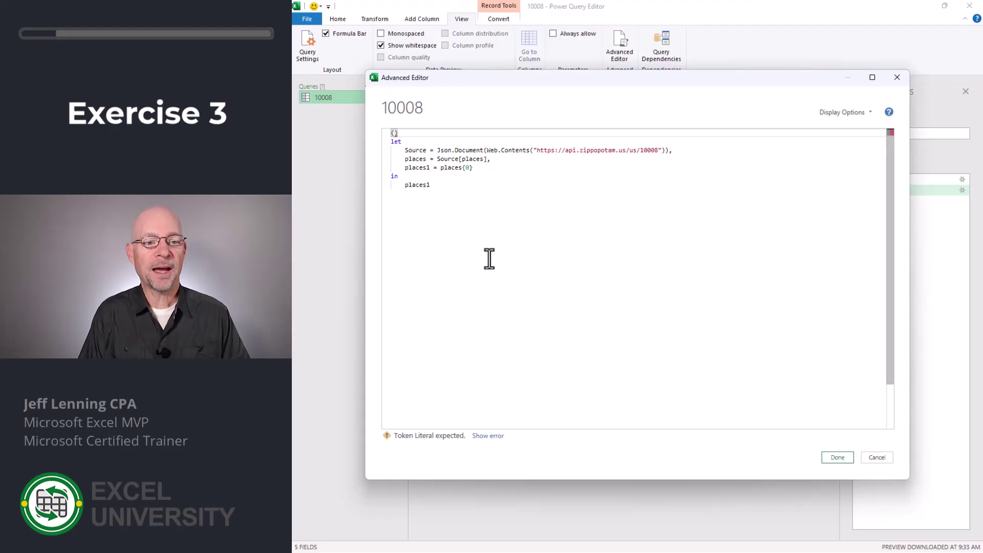
{"action": "type", "text": "Zi"}
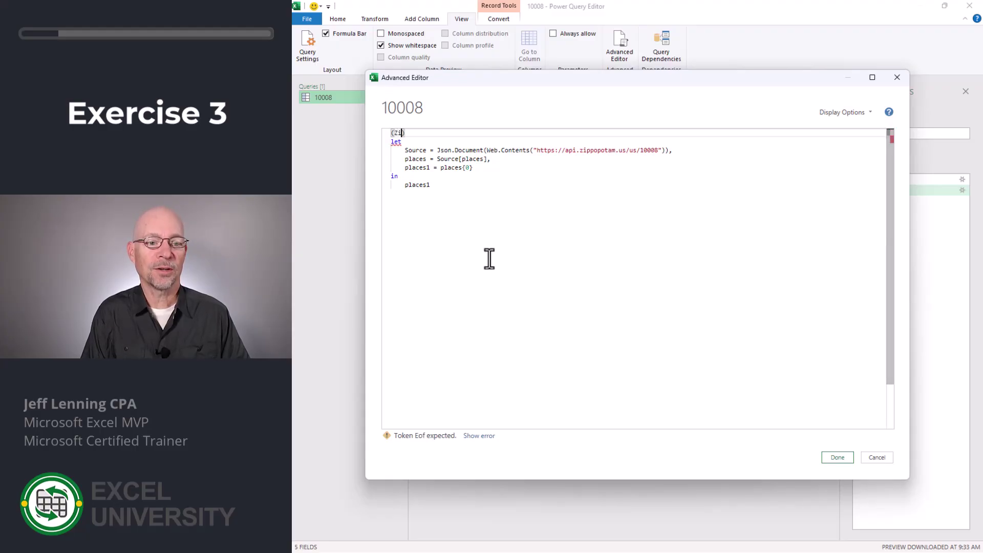
{"action": "type", "text": "pCode as "}
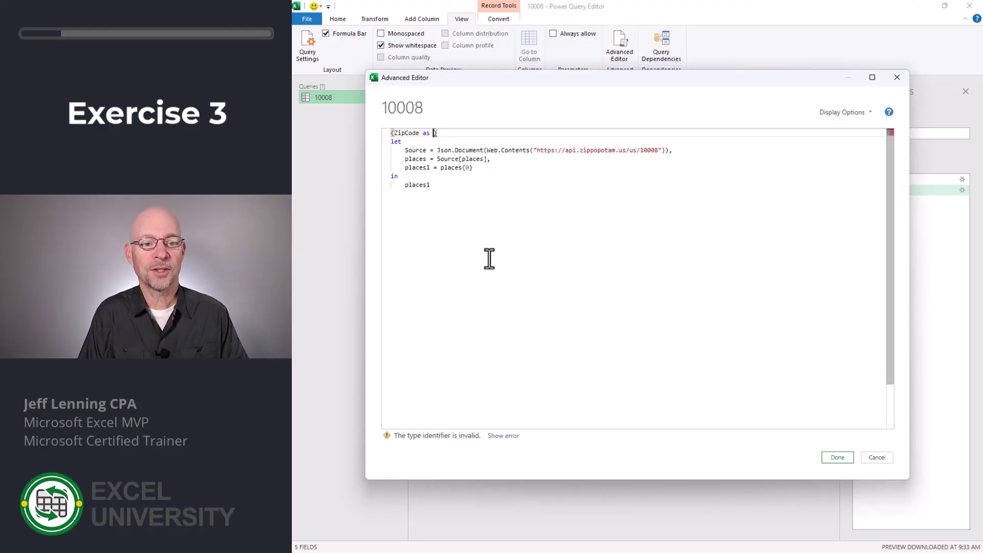
{"action": "type", "text": "text)"}
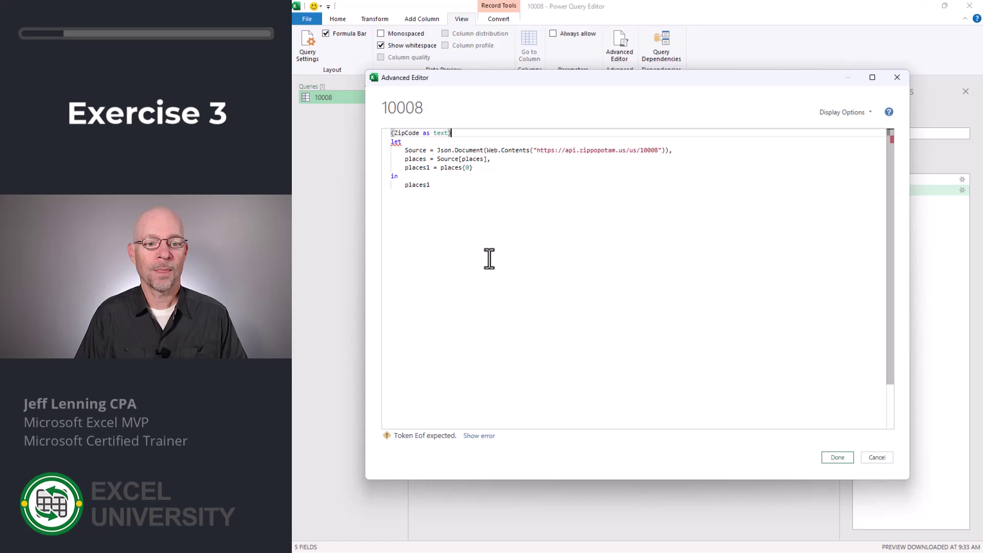
{"action": "type", "text": " as "}
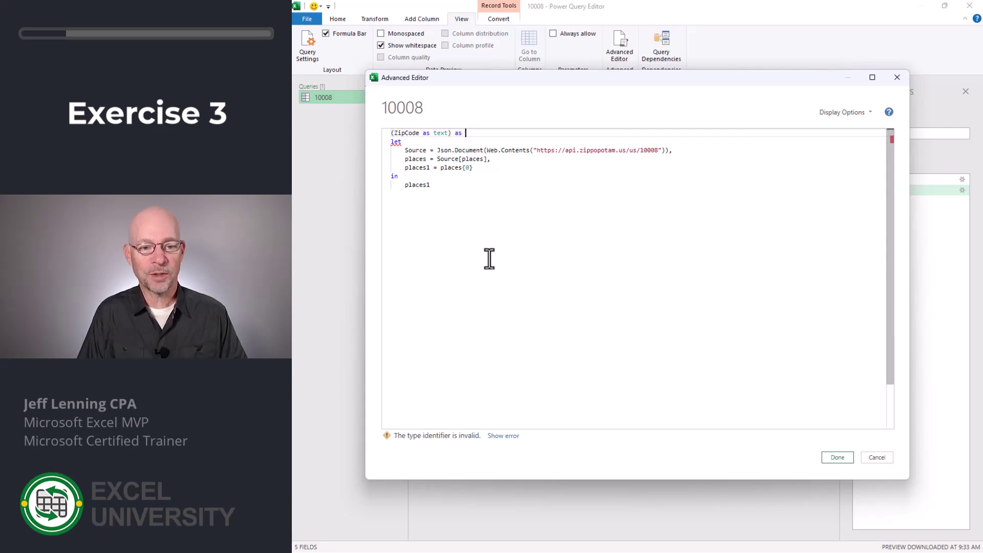
{"action": "type", "text": "rec"}
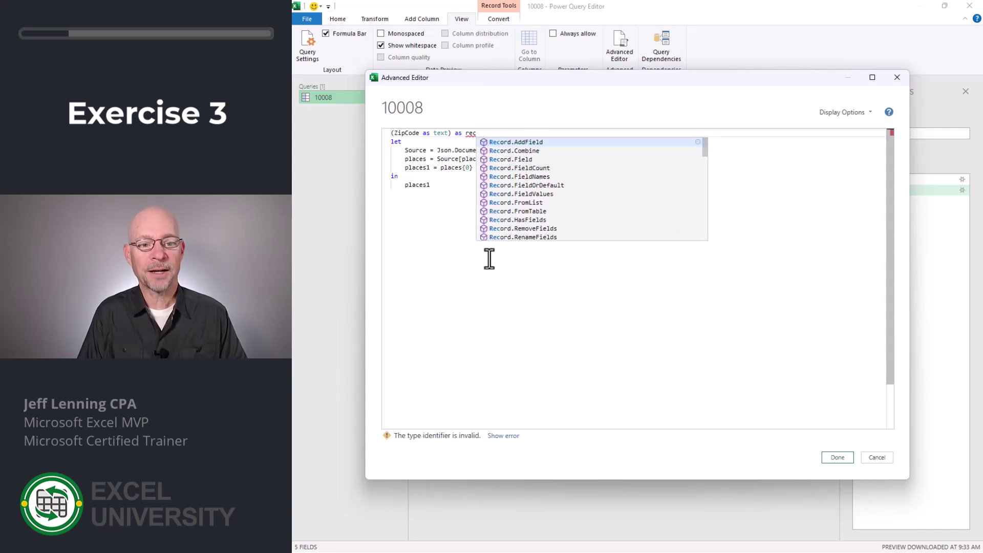
{"action": "type", "text": "ord =>"}
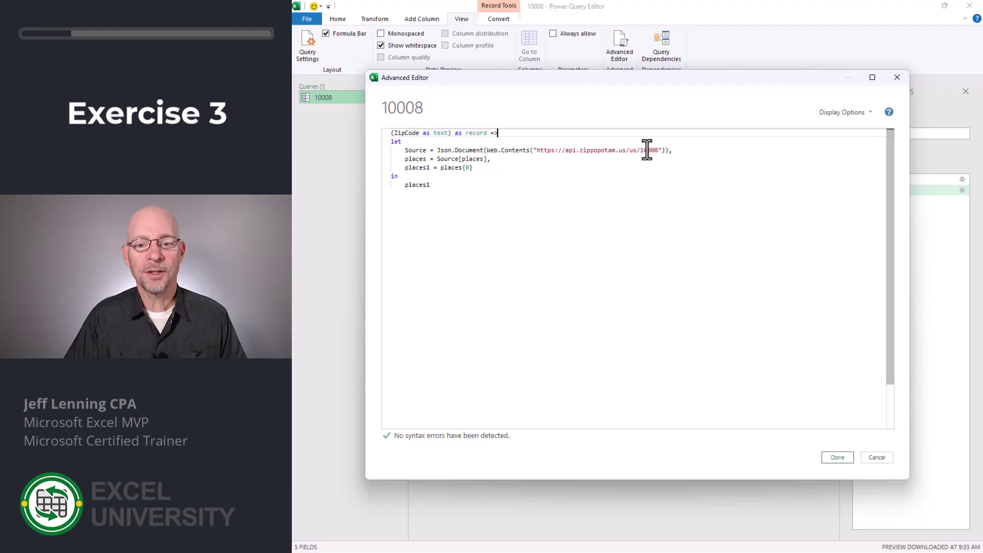
{"action": "double_click", "coordinate": [647, 150]}
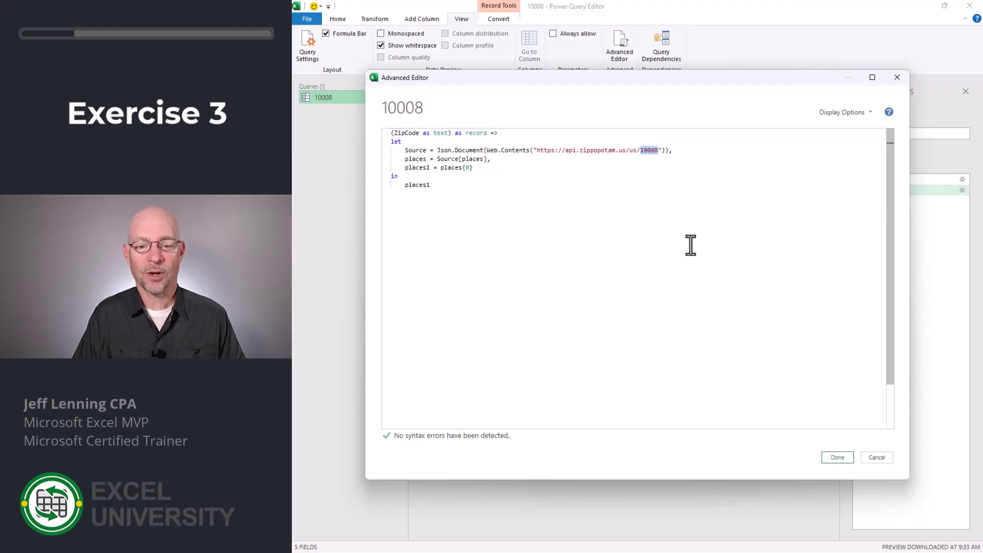
{"action": "type", "text": "\" &"}
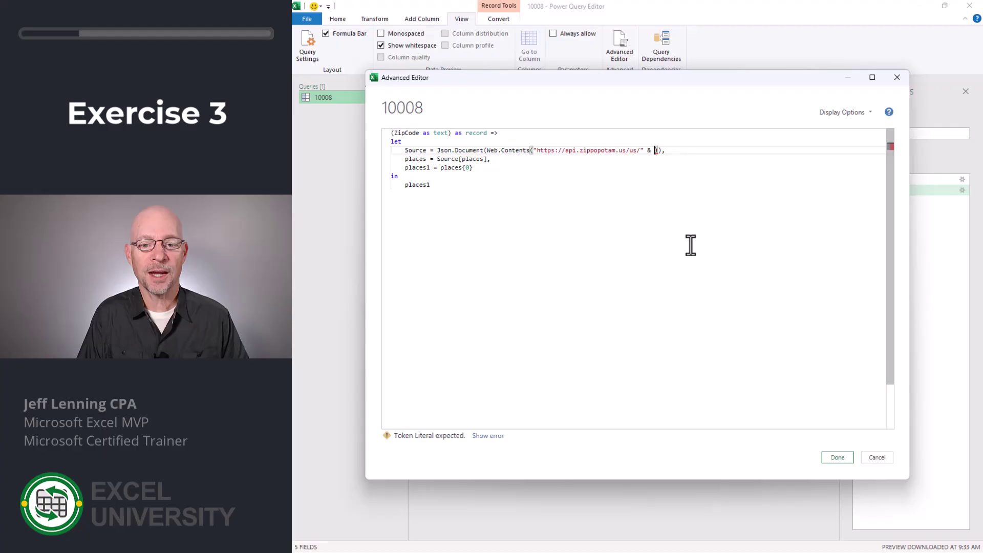
{"action": "type", "text": " Zip"}
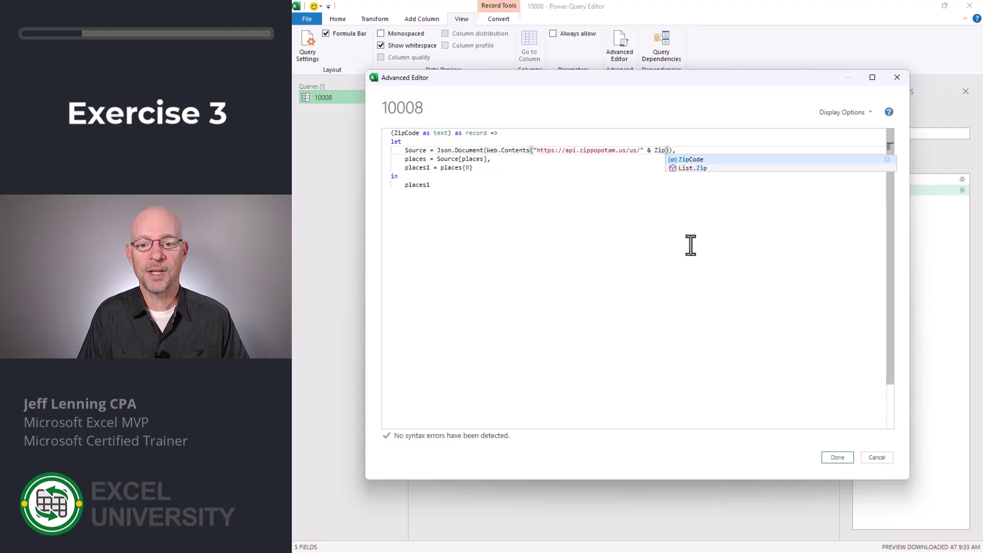
{"action": "left_click", "coordinate": [689, 160]}
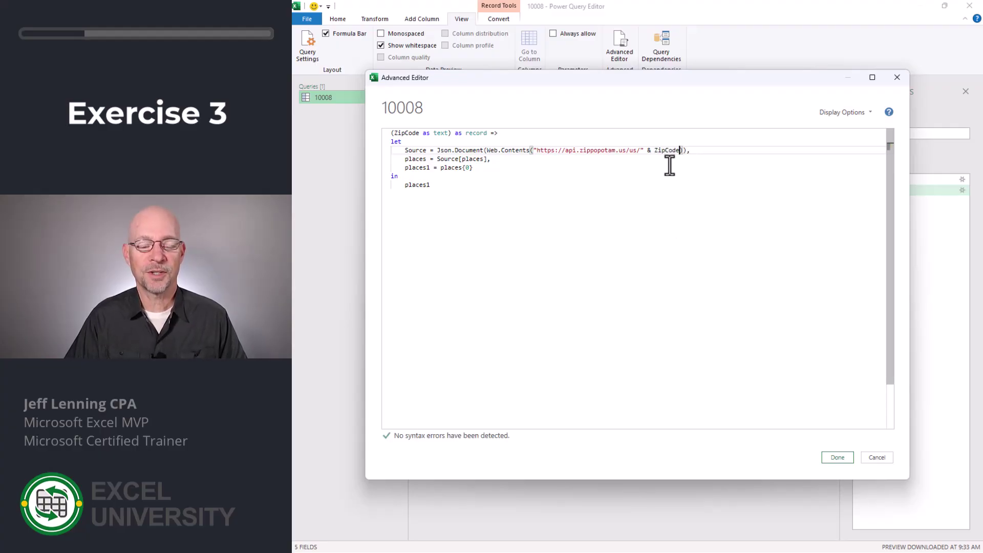
Step: Save the function code and rename the query to fnZipLookup
{"action": "left_click", "coordinate": [839, 456]}
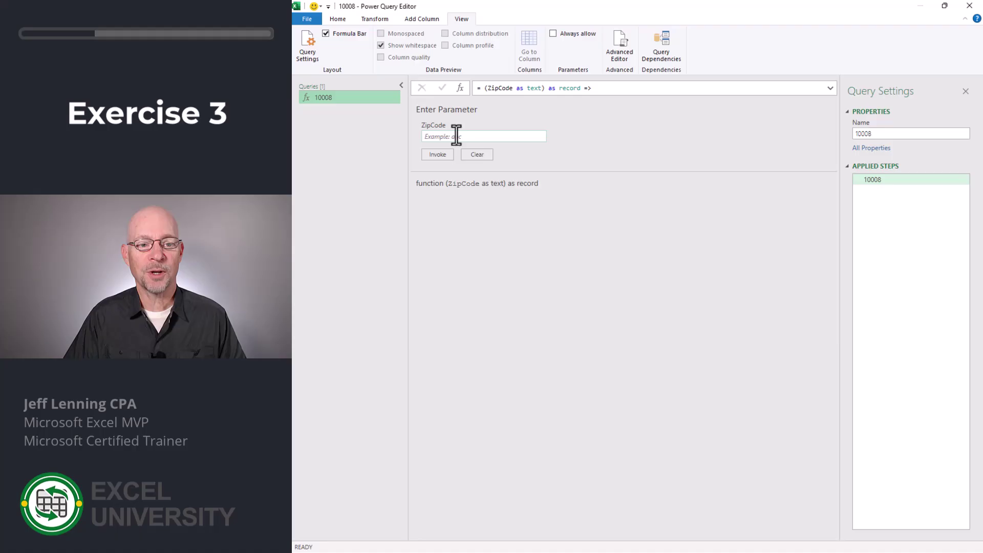
{"action": "left_click", "coordinate": [869, 133]}
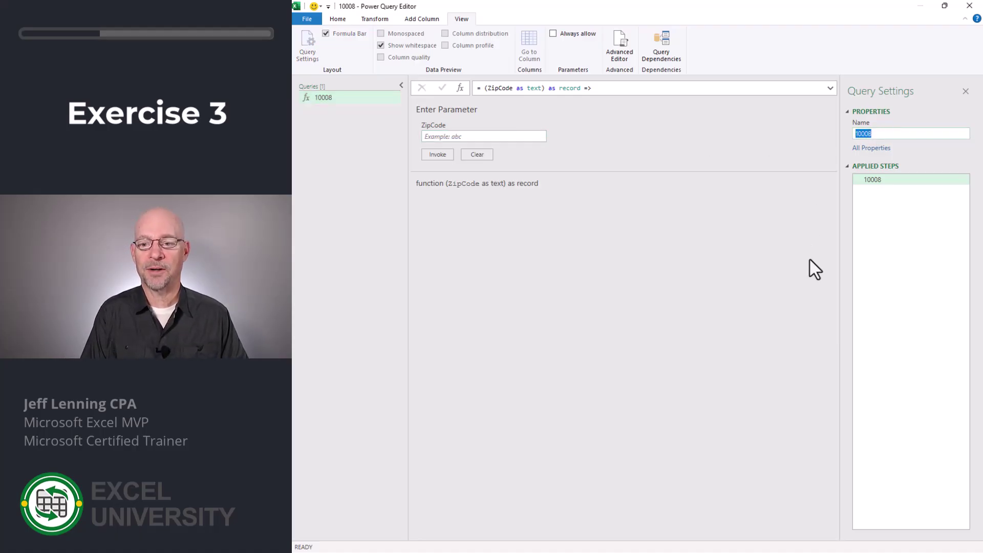
{"action": "type", "text": "fnZipLookup"}
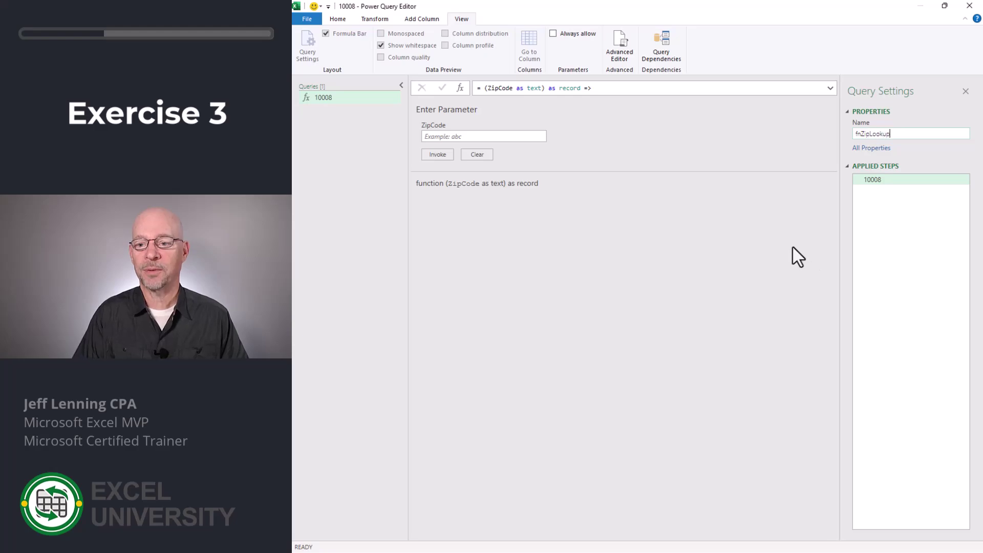
{"action": "key", "text": "Return"}
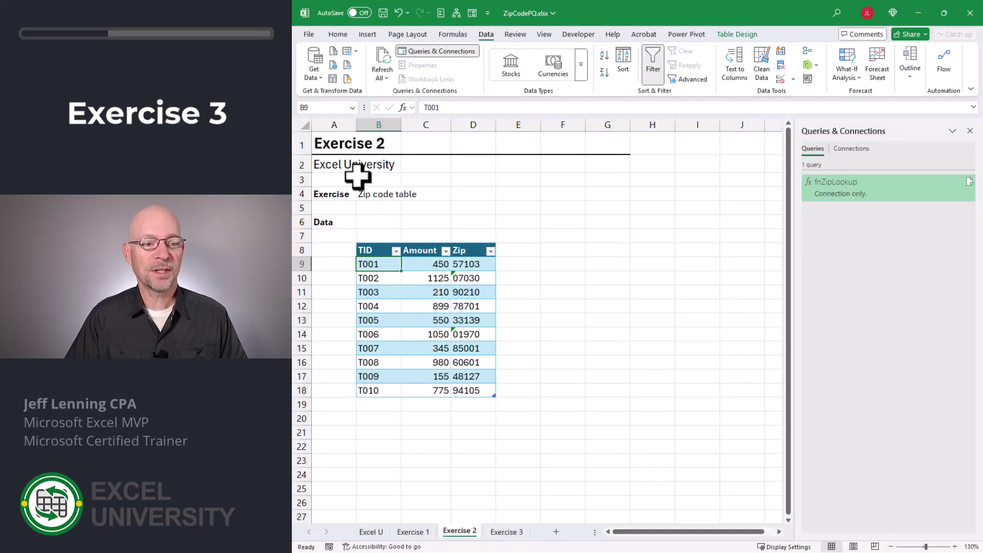
Step: Load the zip table as Table1, drop the Changed Type step, and make Zip text
{"action": "left_click", "coordinate": [333, 80]}
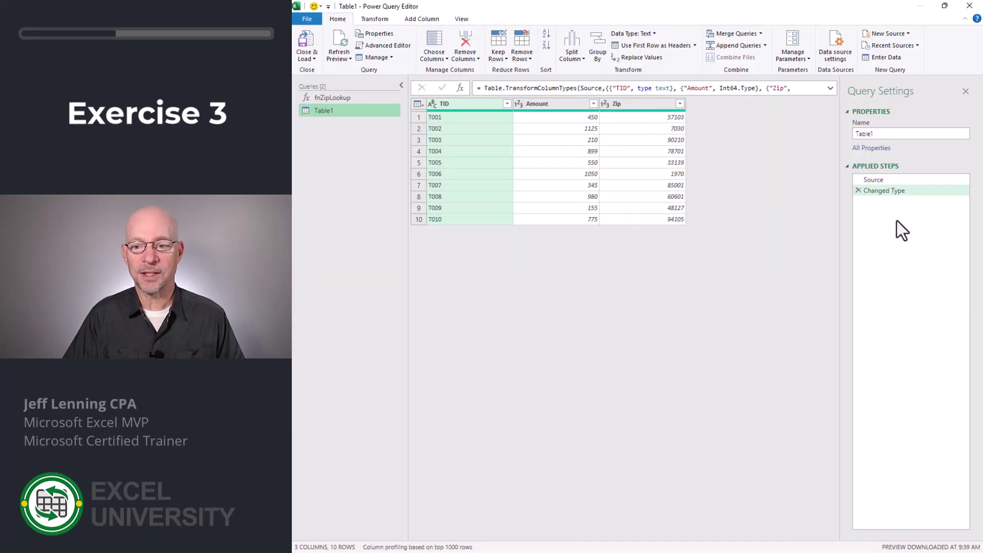
{"action": "left_click", "coordinate": [857, 191]}
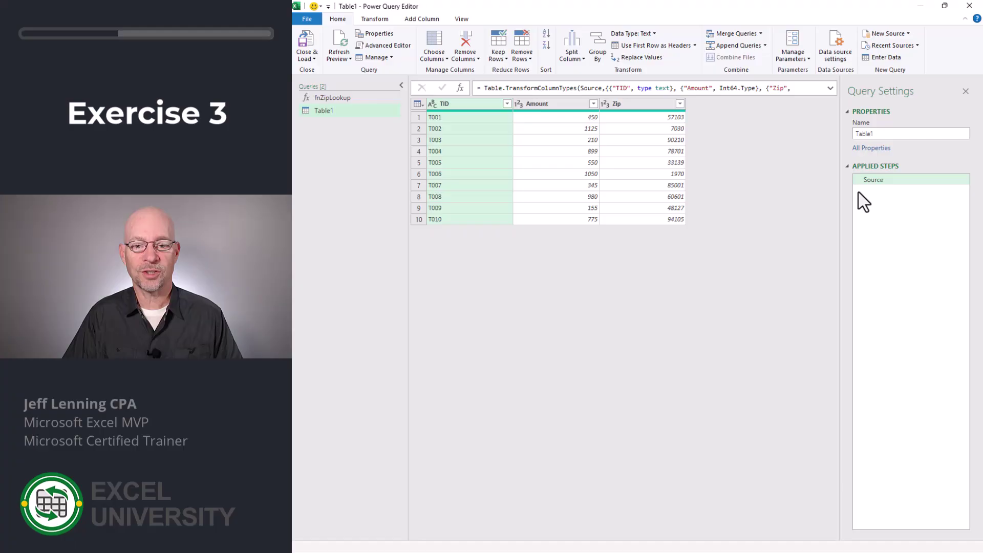
{"action": "left_click", "coordinate": [610, 104]}
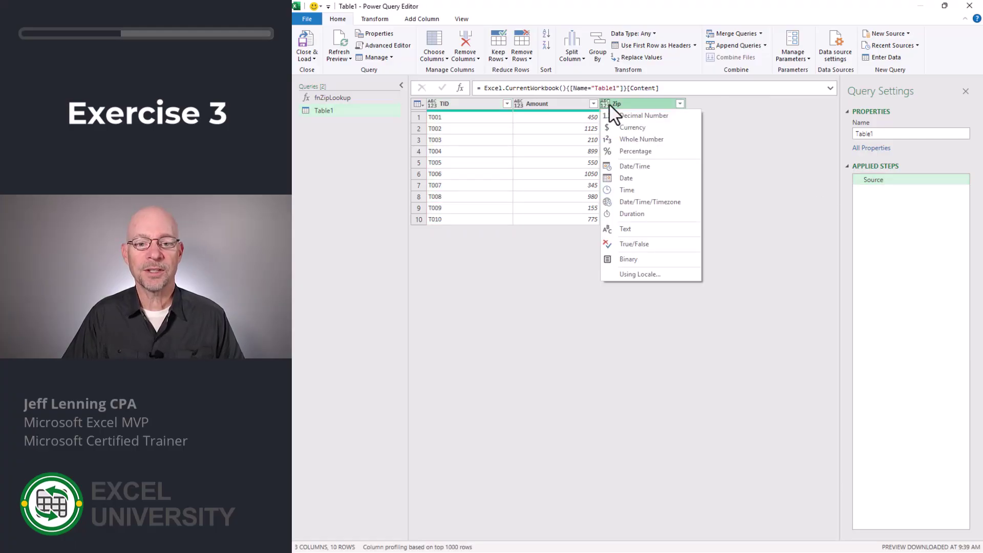
{"action": "left_click", "coordinate": [630, 229]}
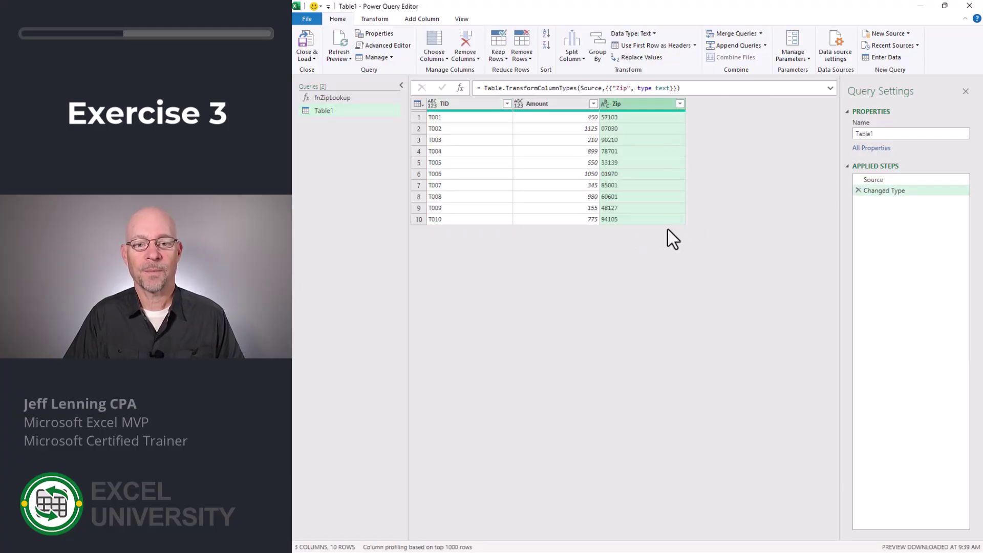
Step: Add a ZipData column that invokes fnZipLookup with ZipCode taken from the Zip column
{"action": "left_click", "coordinate": [416, 20]}
{"action": "left_click", "coordinate": [388, 54]}
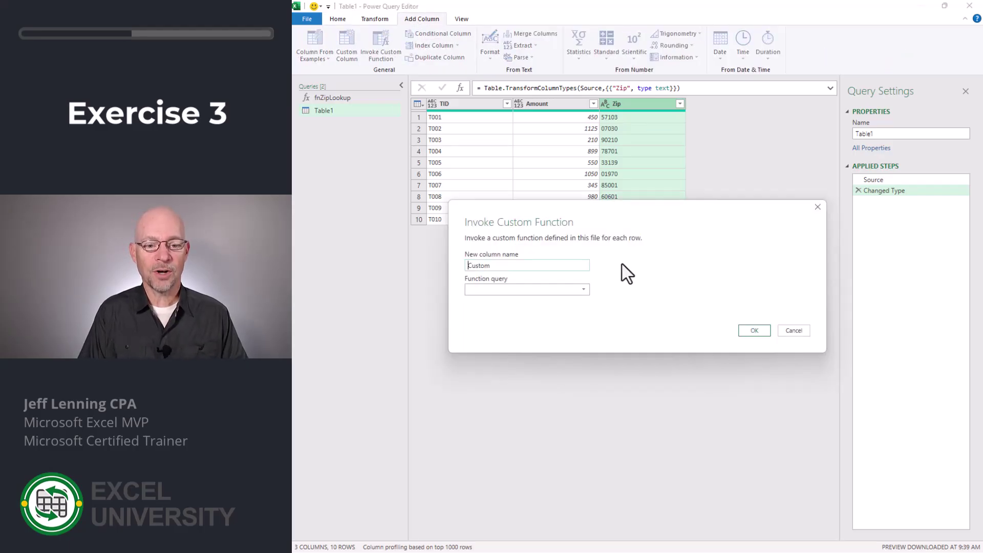
{"action": "type", "text": "ZipDa"}
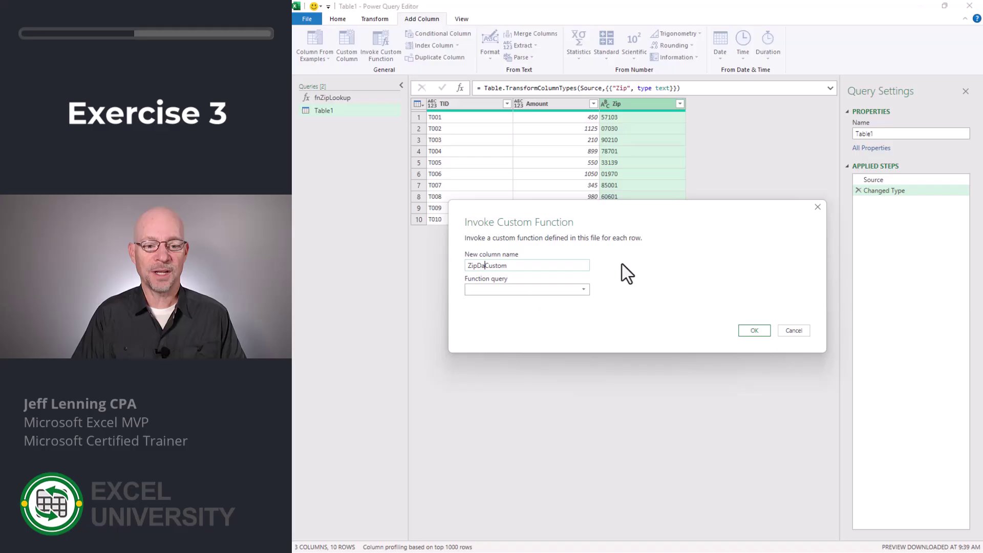
{"action": "key", "text": "Delete"}
{"action": "key", "text": "Delete"}
{"action": "key", "text": "Delete"}
{"action": "key", "text": "Delete"}
{"action": "key", "text": "Delete"}
{"action": "key", "text": "Delete"}
{"action": "type", "text": "ta"}
{"action": "left_click", "coordinate": [582, 289]}
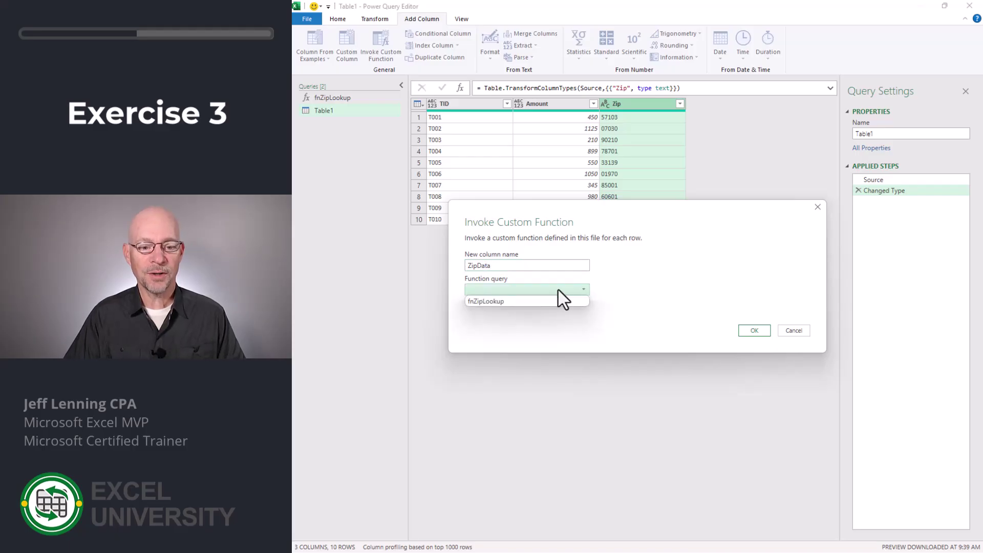
{"action": "left_click", "coordinate": [503, 301]}
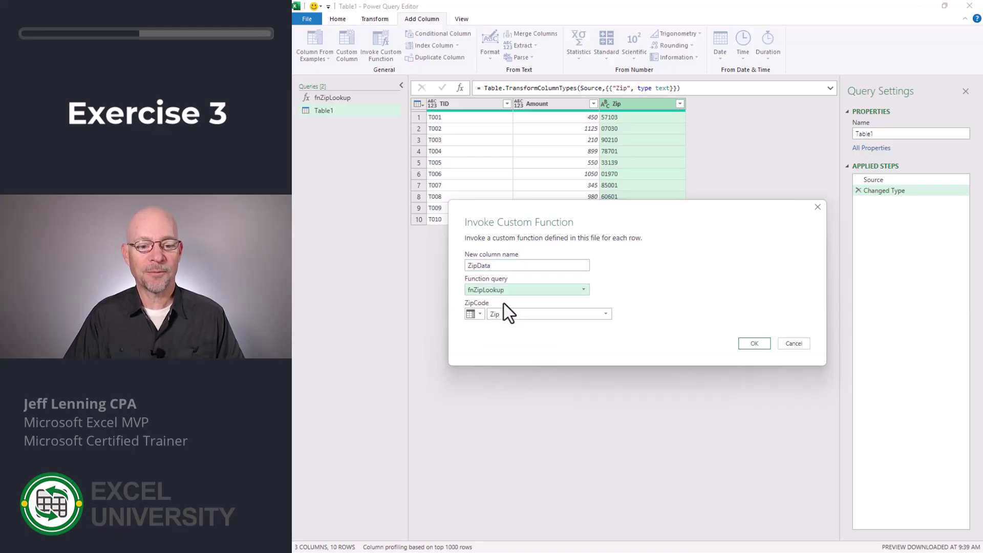
{"action": "left_click", "coordinate": [479, 314]}
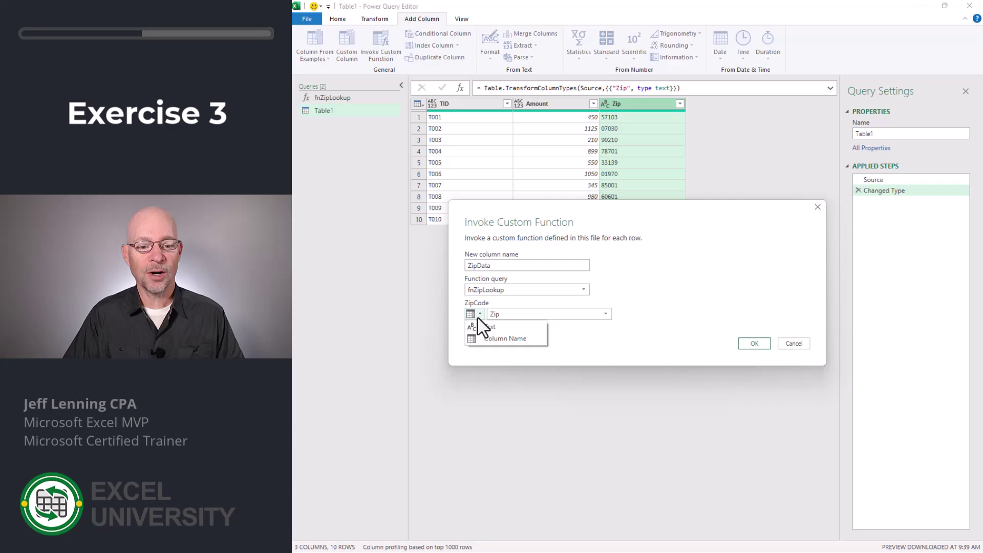
{"action": "left_click", "coordinate": [496, 336]}
{"action": "left_click", "coordinate": [513, 314]}
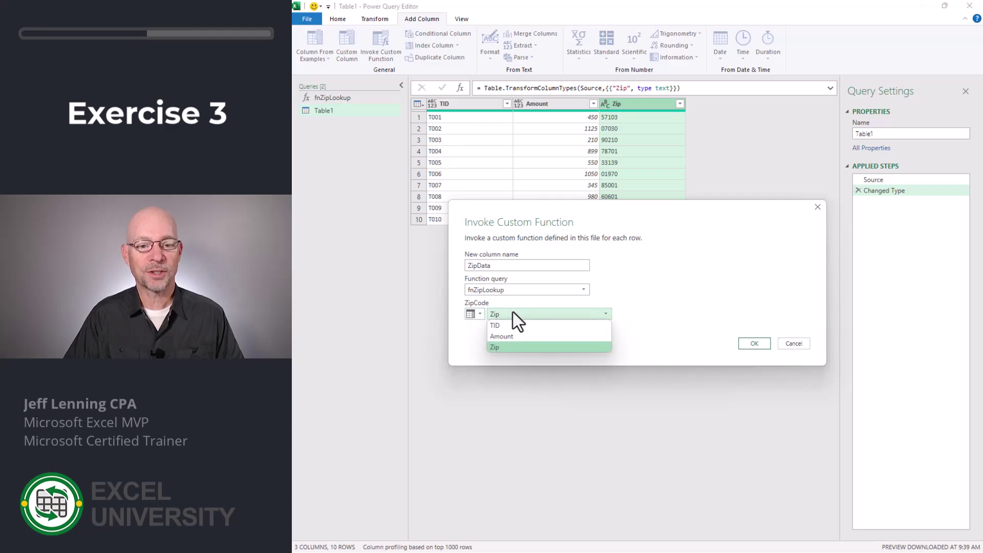
{"action": "left_click", "coordinate": [510, 347]}
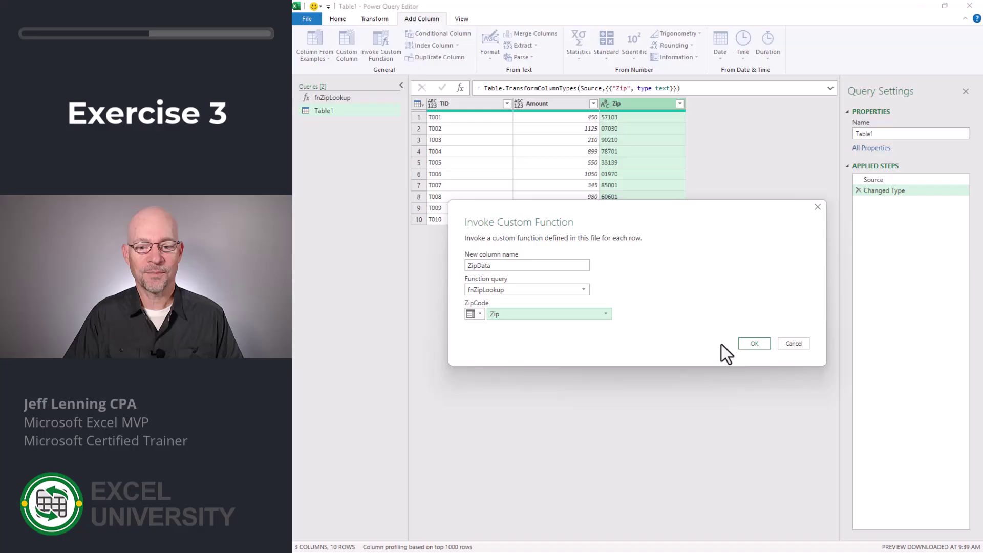
{"action": "left_click", "coordinate": [753, 343]}
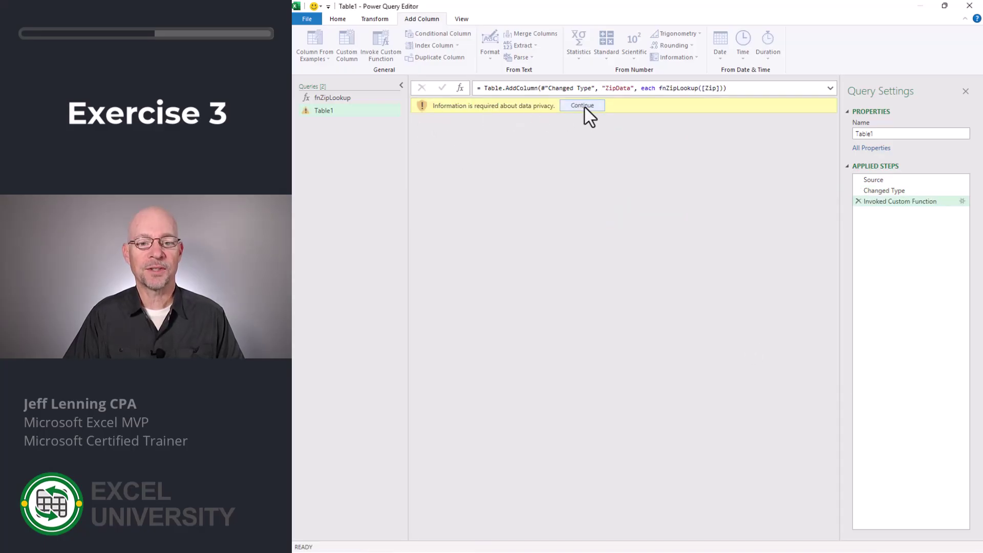
Step: Ignore privacy levels for this file, save, and preview the first three zip code lookup records
{"action": "left_click", "coordinate": [516, 269]}
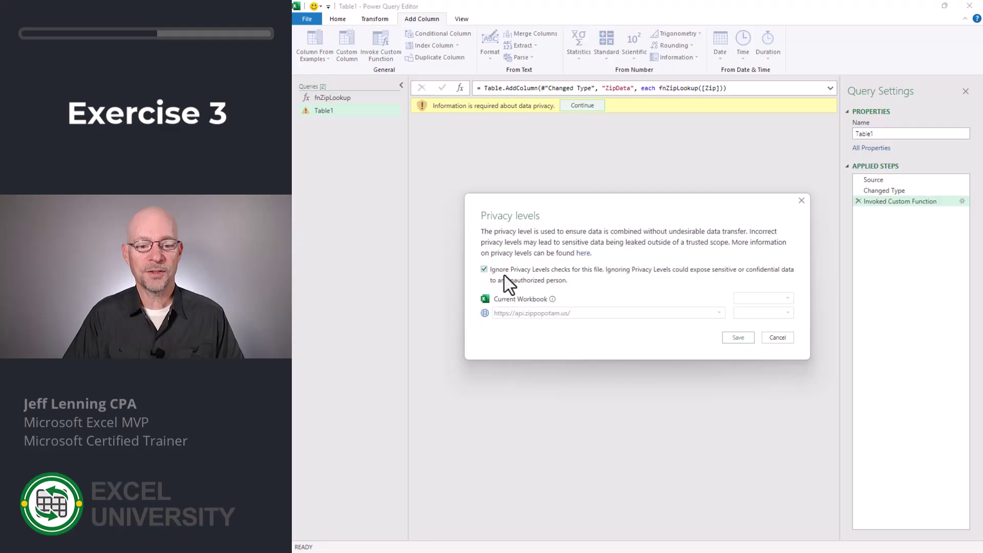
{"action": "left_click", "coordinate": [736, 337]}
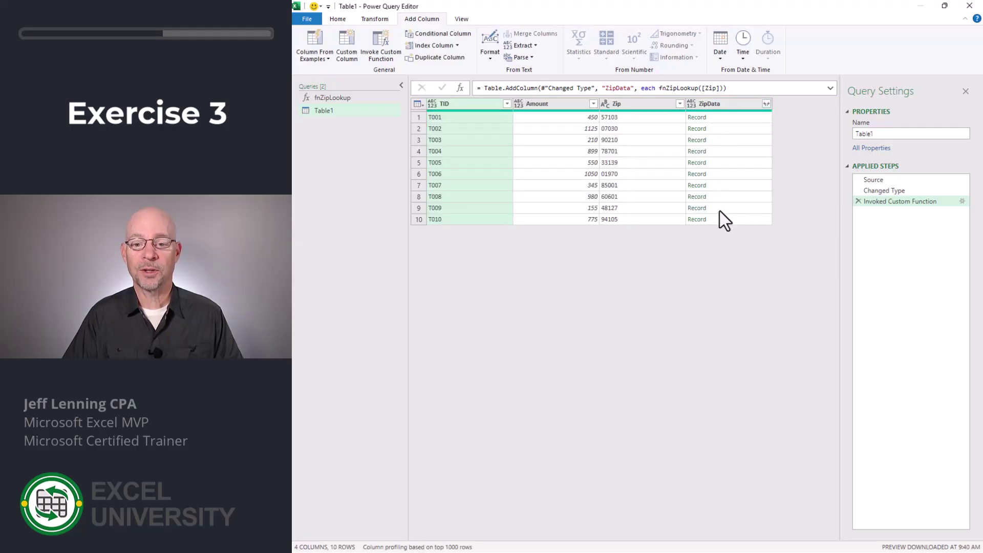
{"action": "left_click", "coordinate": [727, 119]}
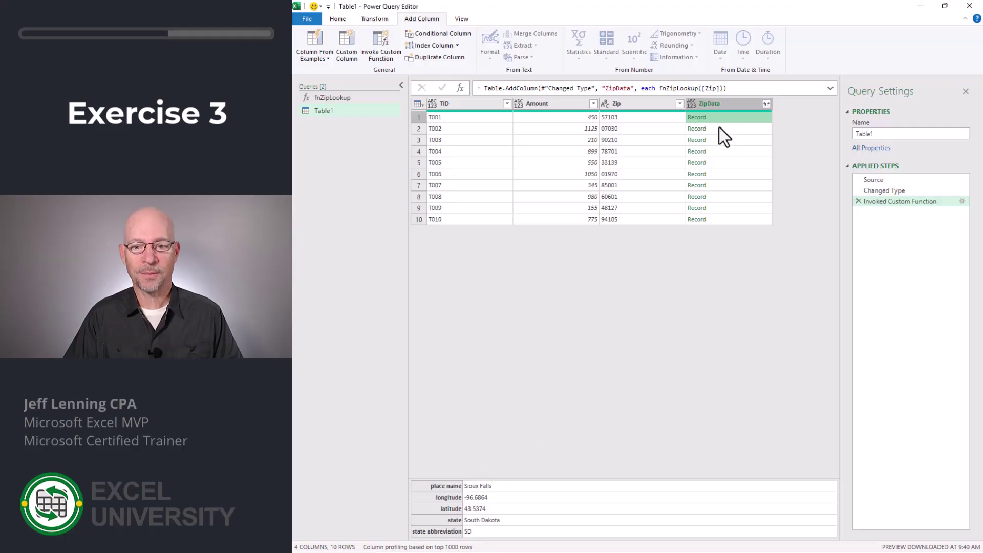
{"action": "left_click", "coordinate": [719, 128]}
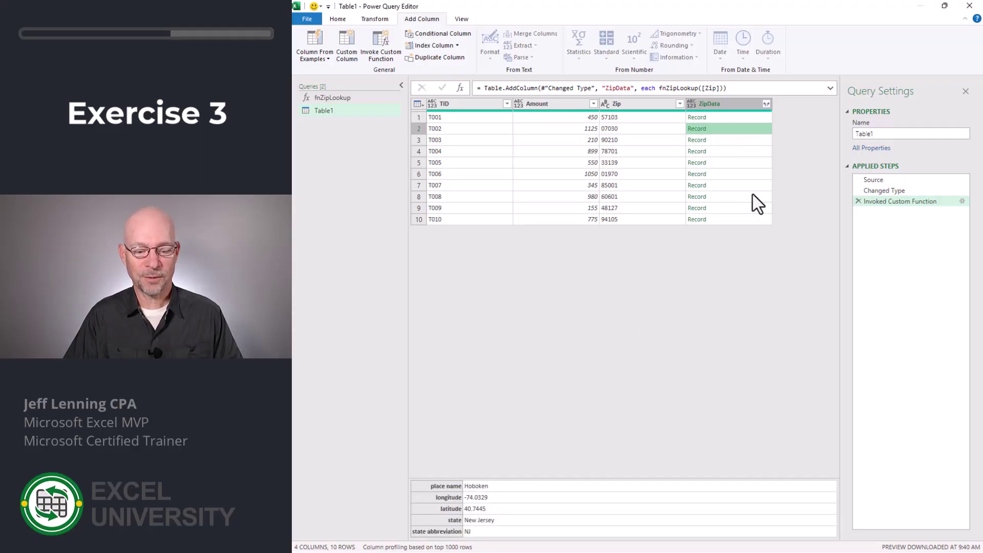
{"action": "left_click", "coordinate": [727, 141]}
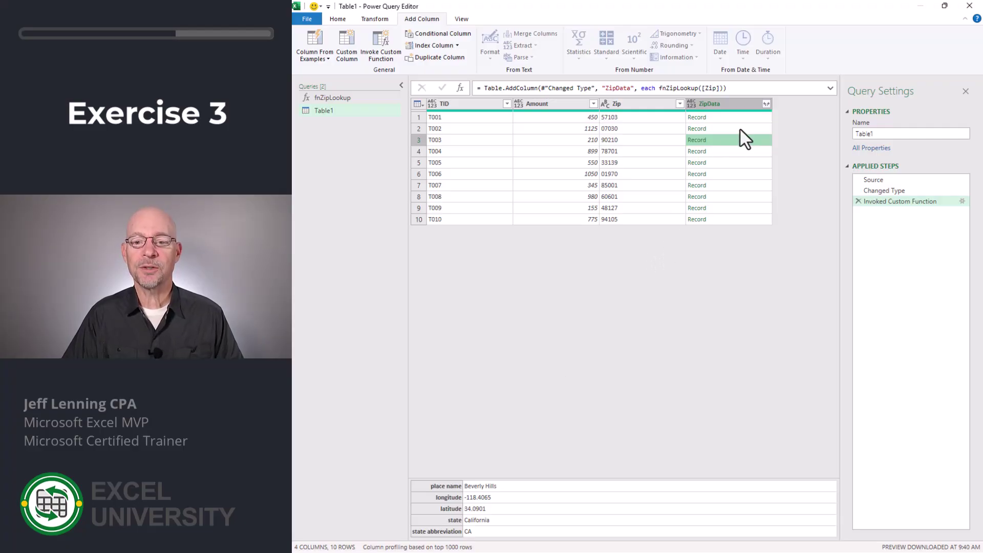
Step: Expand ZipData into place name, longitude, latitude, state and state abbreviation, then choose Close & Load To
{"action": "left_click", "coordinate": [765, 104]}
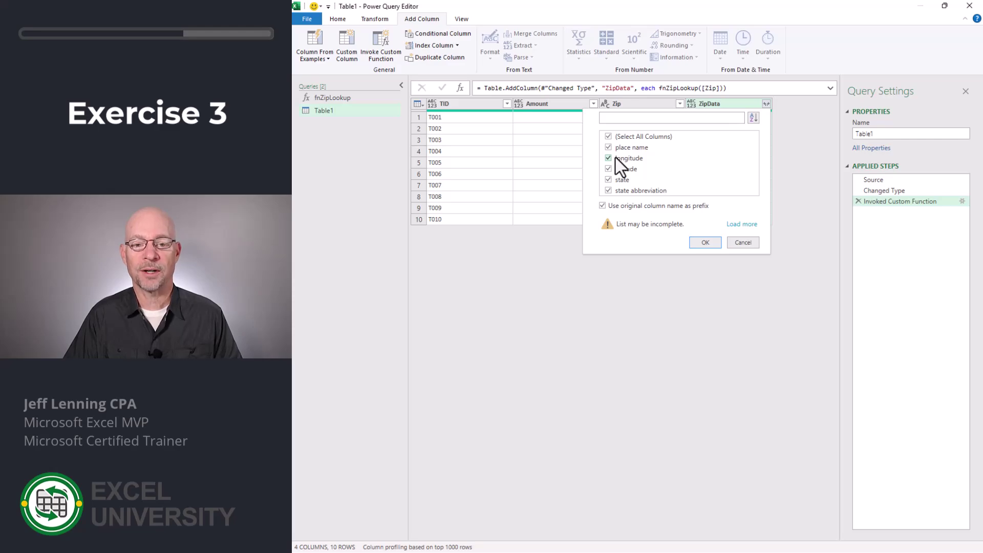
{"action": "left_click", "coordinate": [705, 243]}
{"action": "left_click_drag", "start_coordinate": [657, 537], "coordinate": [618, 538]}
{"action": "left_click", "coordinate": [333, 20]}
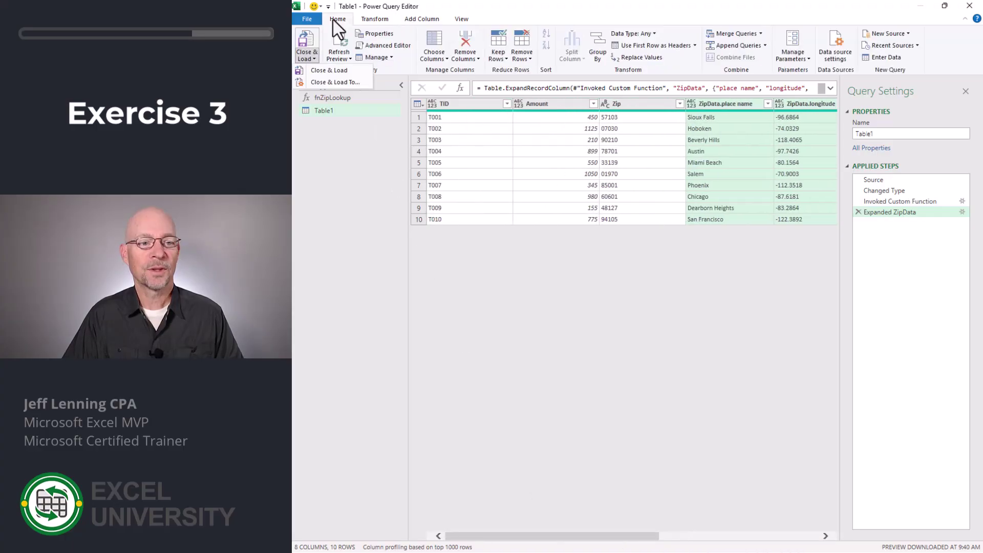
{"action": "left_click", "coordinate": [308, 58]}
Step: Load the query results as a table on the existing worksheet at Exercise 3!B8
{"action": "left_click", "coordinate": [330, 82]}
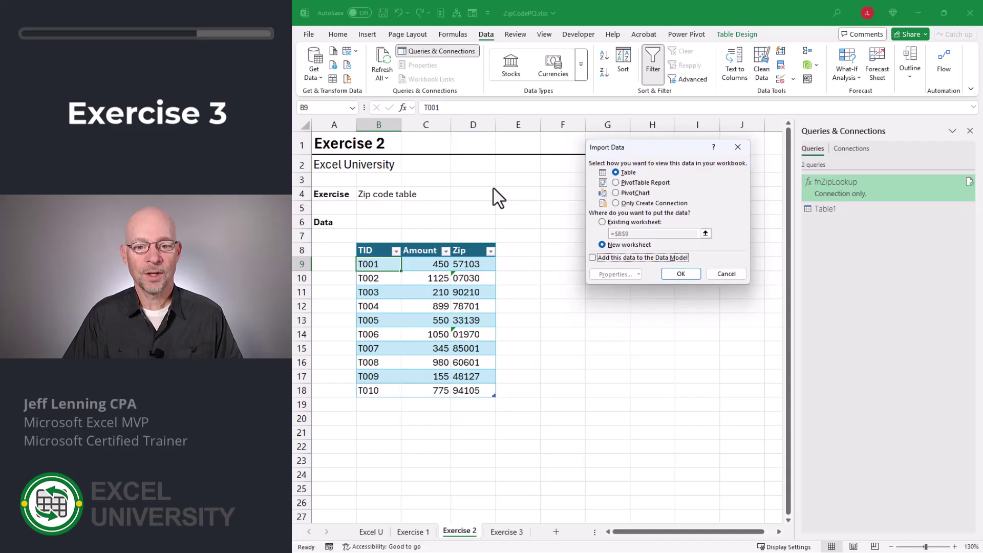
{"action": "left_click", "coordinate": [601, 222]}
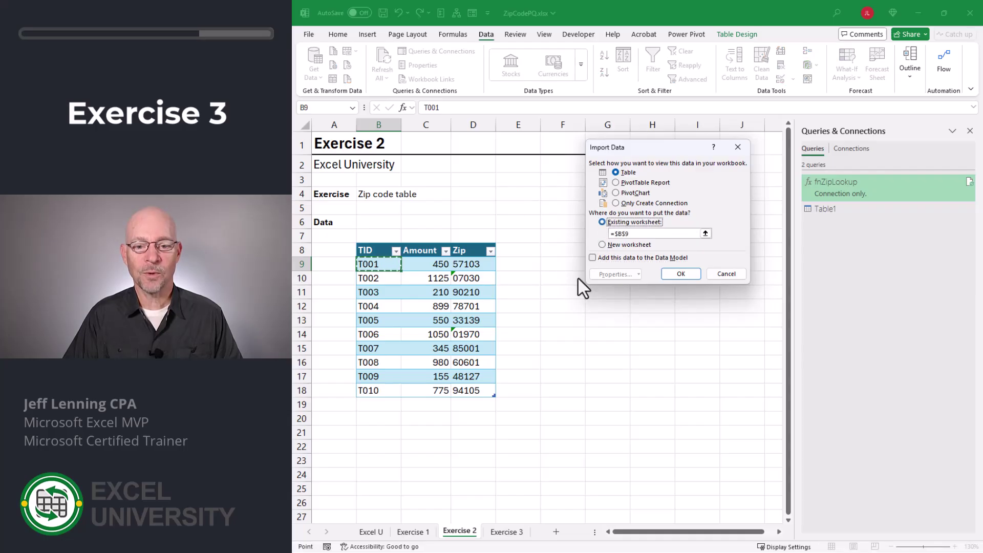
{"action": "left_click", "coordinate": [510, 532]}
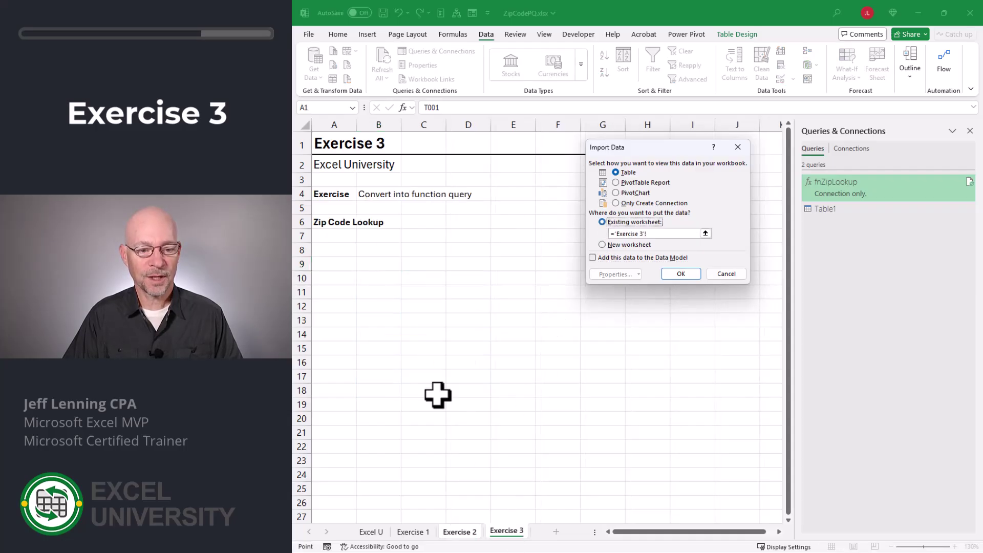
{"action": "left_click", "coordinate": [364, 249]}
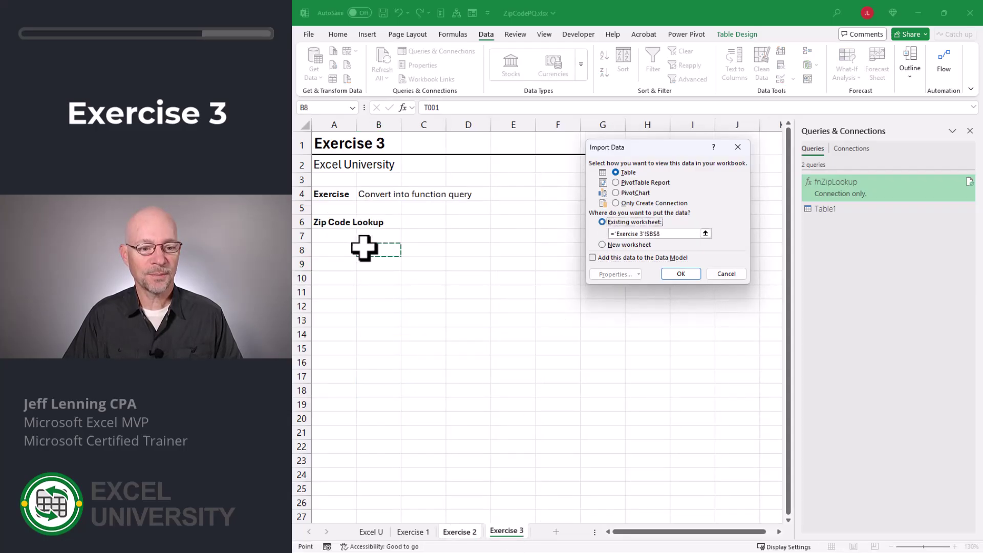
{"action": "left_click", "coordinate": [673, 272]}
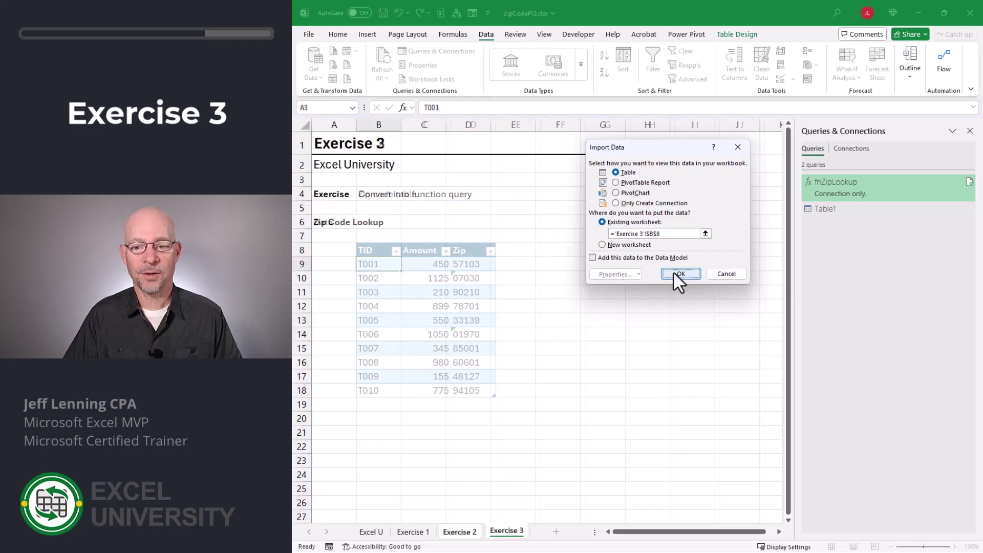
Step: View the loaded zip lookup table on Exercise 3 and close the Queries & Connections pane
{"action": "left_click", "coordinate": [507, 535]}
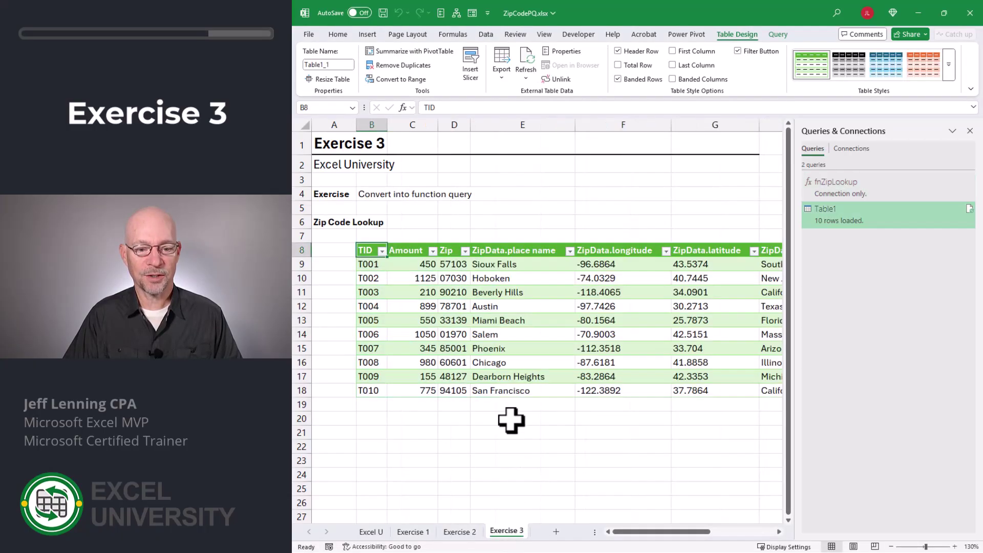
{"action": "left_click", "coordinate": [659, 430]}
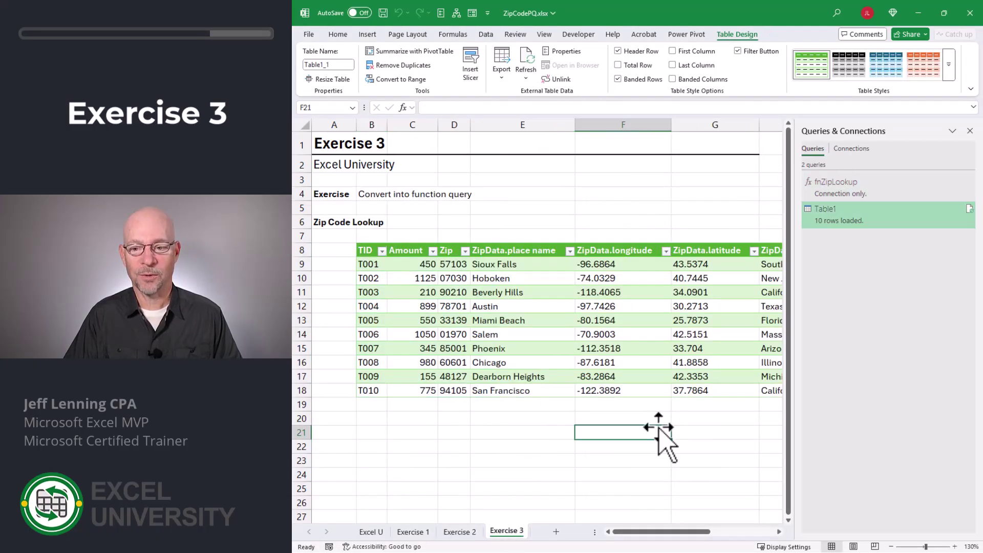
{"action": "left_click", "coordinate": [969, 131]}
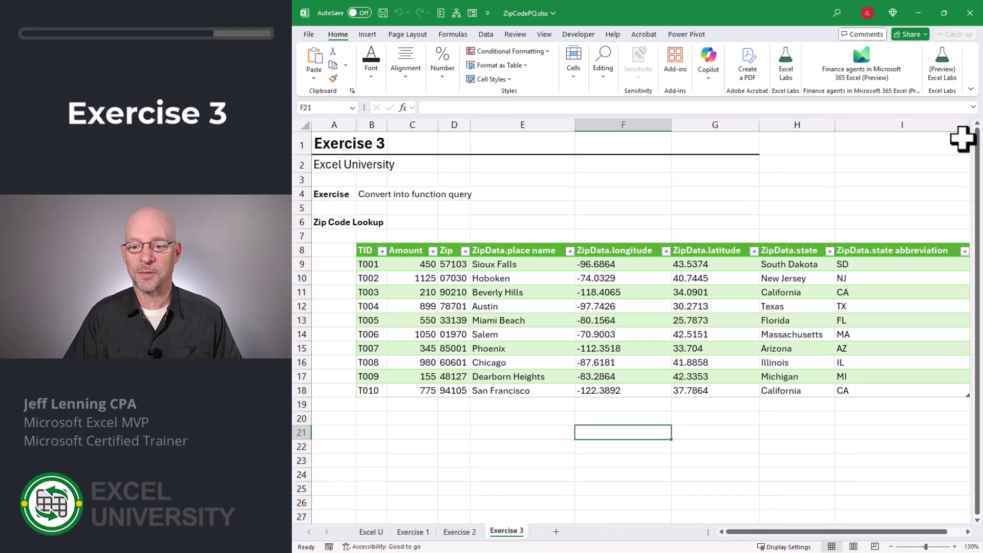
Step: Add transaction T011 with amount 100 and zip 90001 in row 19 of Exercise 2
{"action": "left_click", "coordinate": [459, 532]}
{"action": "left_click", "coordinate": [377, 404]}
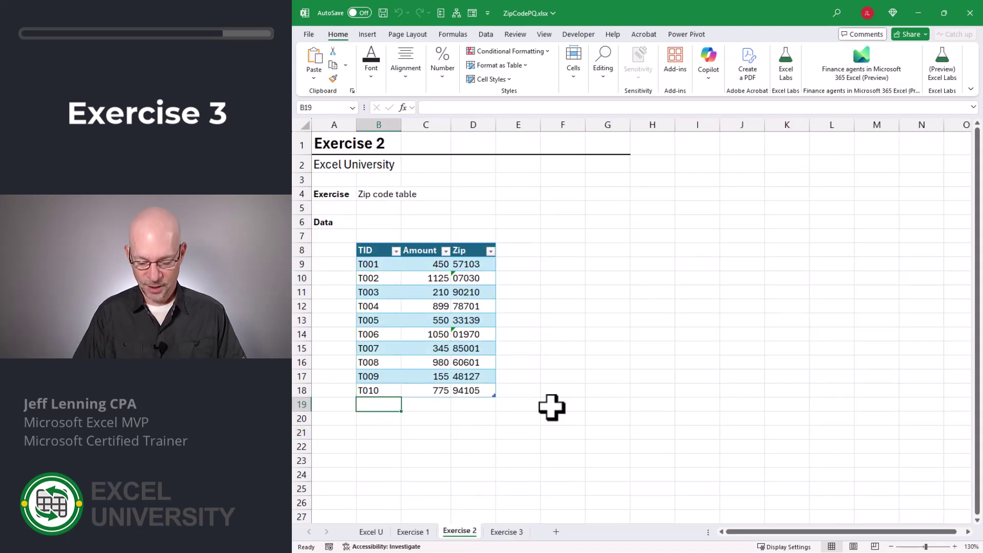
{"action": "type", "text": "T011"}
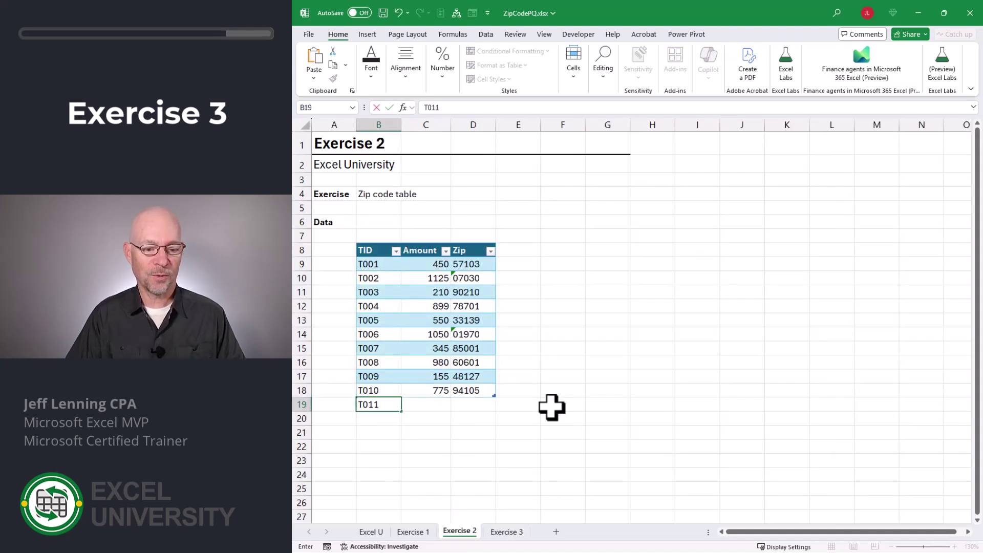
{"action": "key", "text": "Tab"}
{"action": "type", "text": "100"}
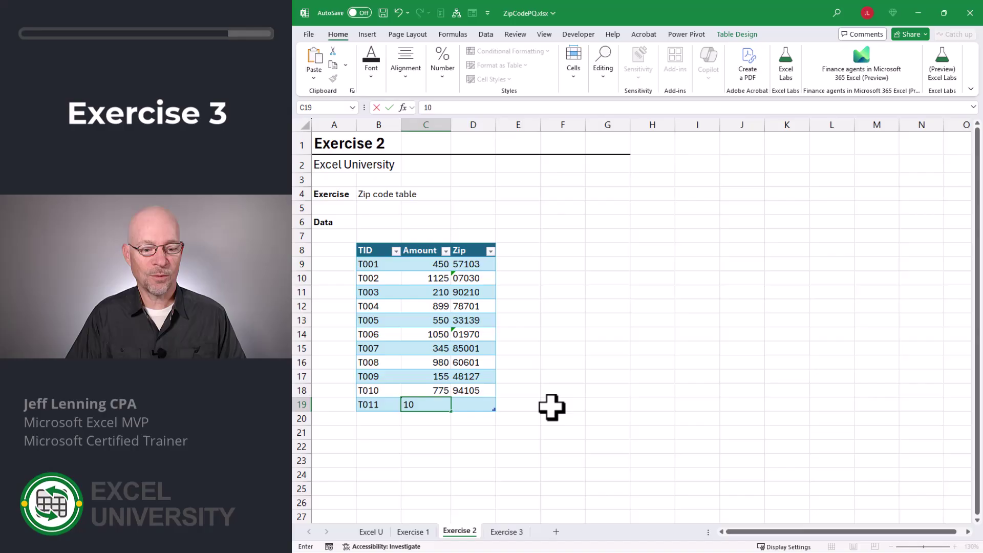
{"action": "key", "text": "Tab"}
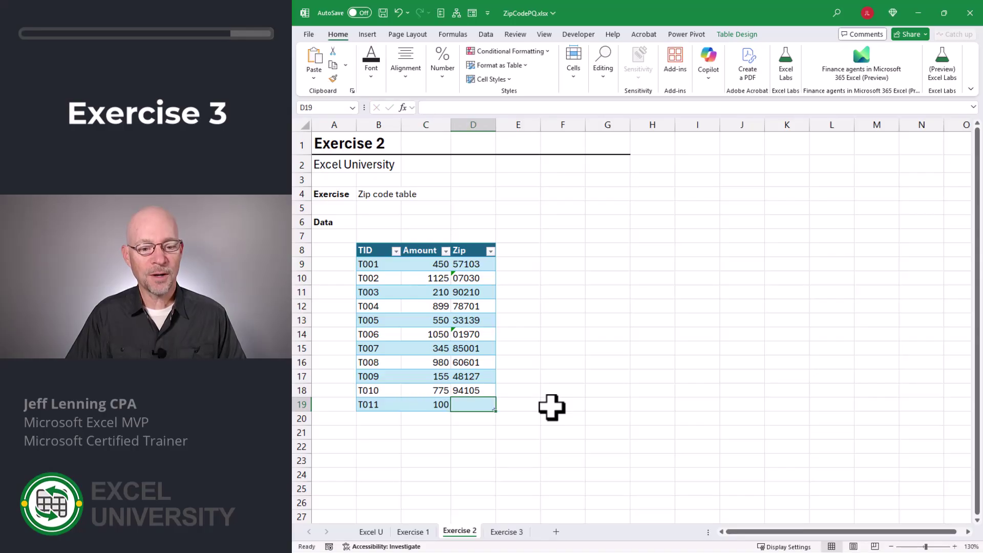
{"action": "type", "text": "90001"}
{"action": "key", "text": "Return"}
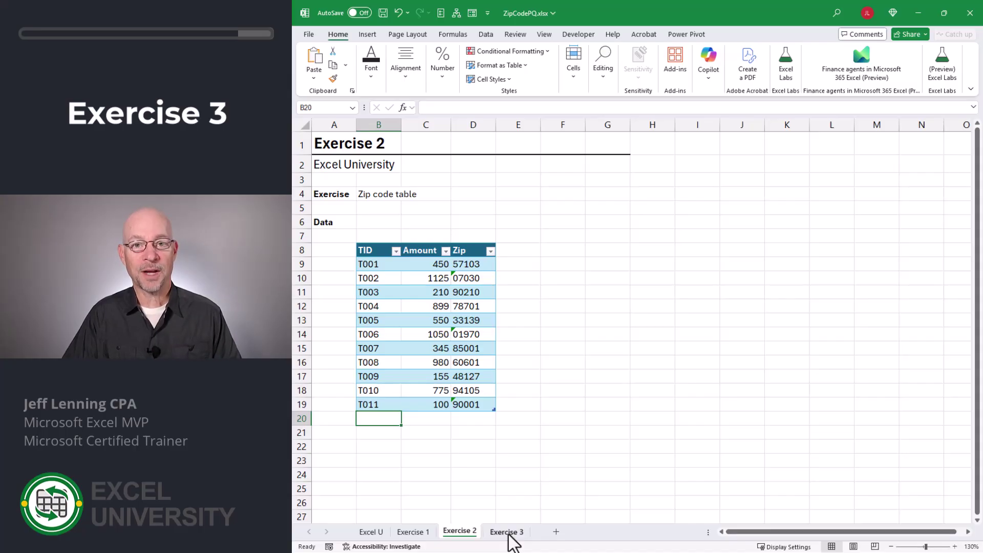
Step: Refresh the Exercise 3 lookup table to include the new transaction
{"action": "left_click", "coordinate": [508, 532]}
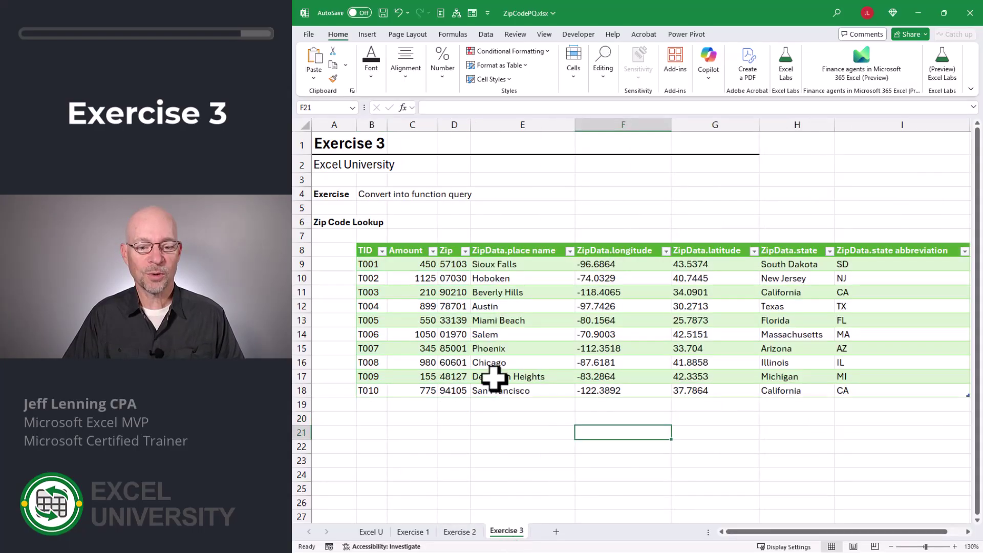
{"action": "right_click", "coordinate": [514, 266]}
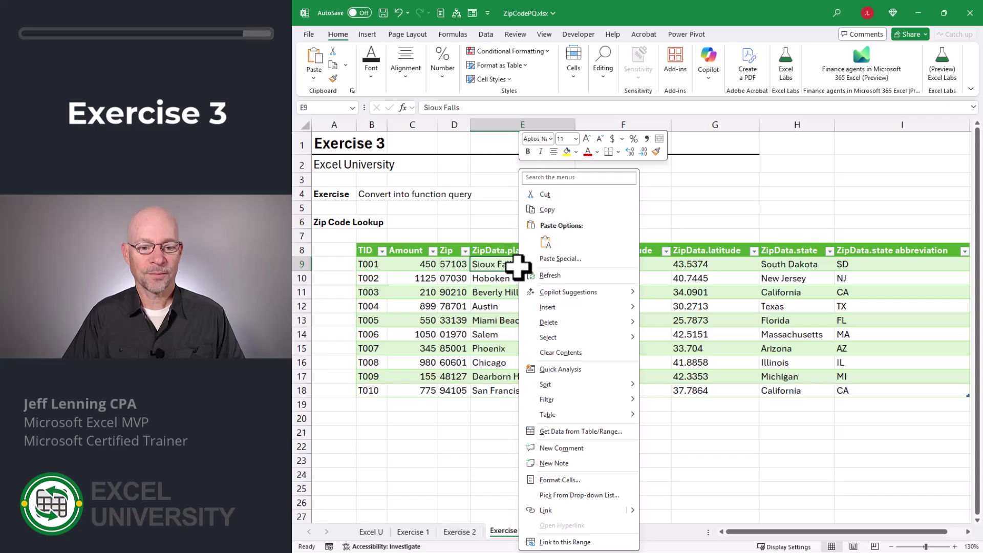
{"action": "left_click", "coordinate": [548, 275]}
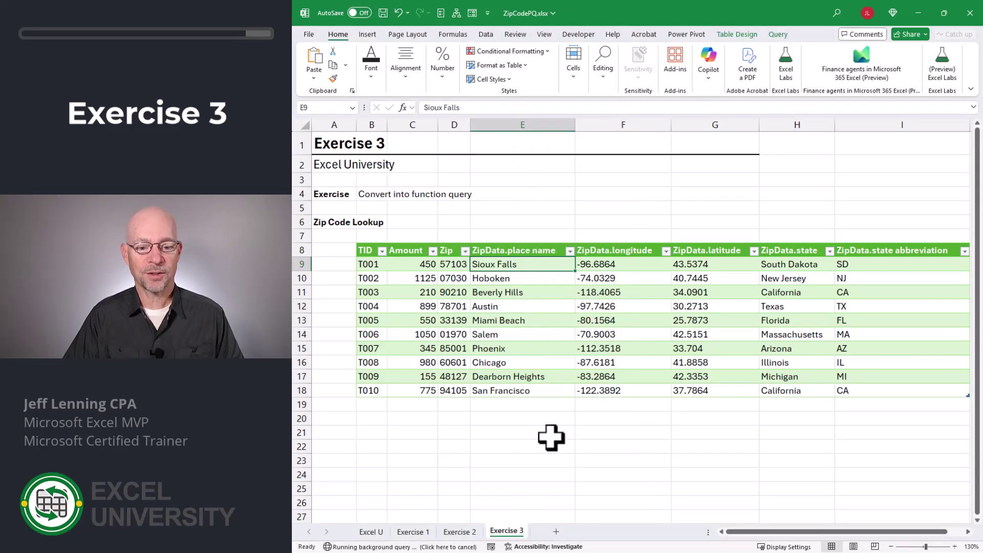